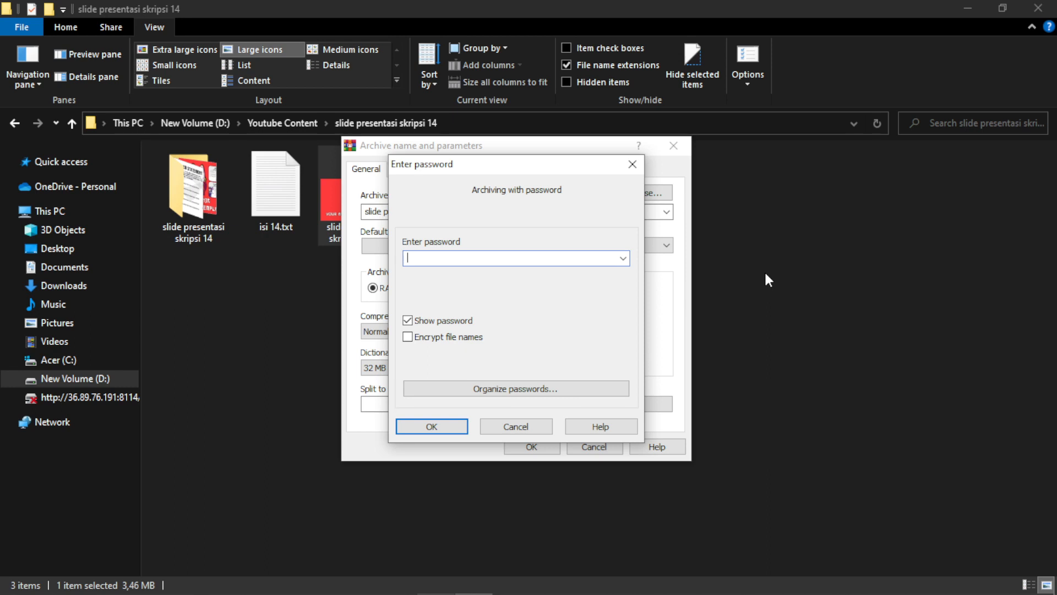
- Paste the archive password copied from isi 14.txt into the password field and create slide presentasi skripsi 14.rar in RAR format
{"action": "key", "text": "alt+Tab"}
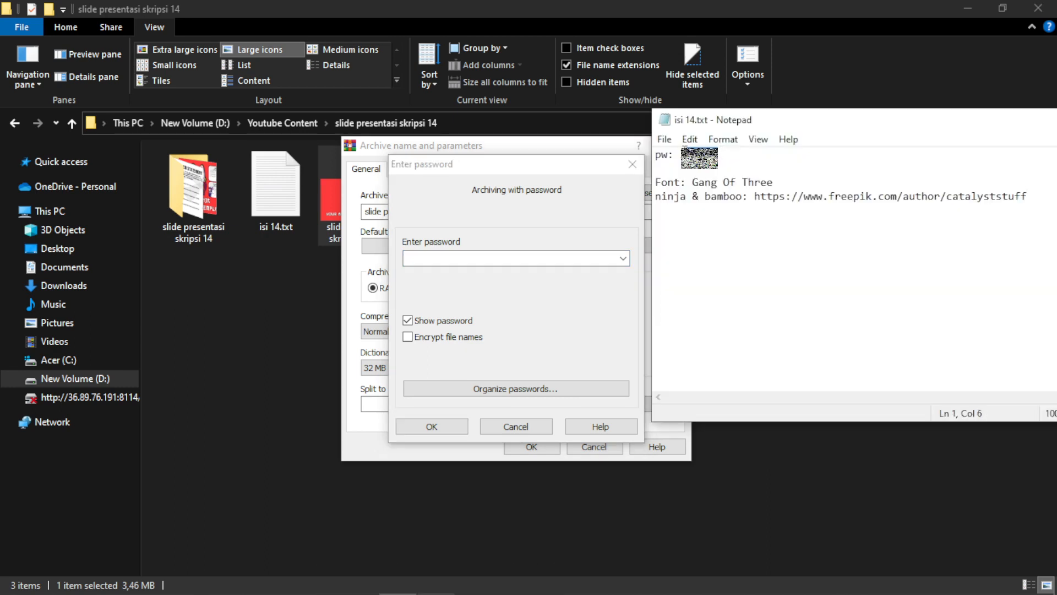
{"action": "left_click", "coordinate": [520, 254]}
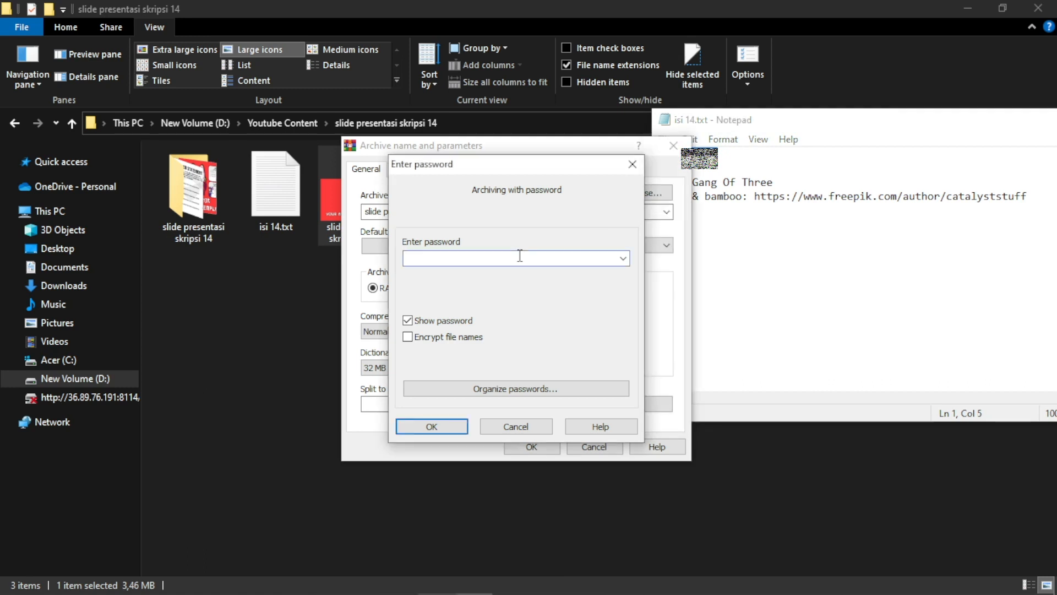
{"action": "key", "text": "ctrl+v"}
{"action": "left_click", "coordinate": [432, 426]}
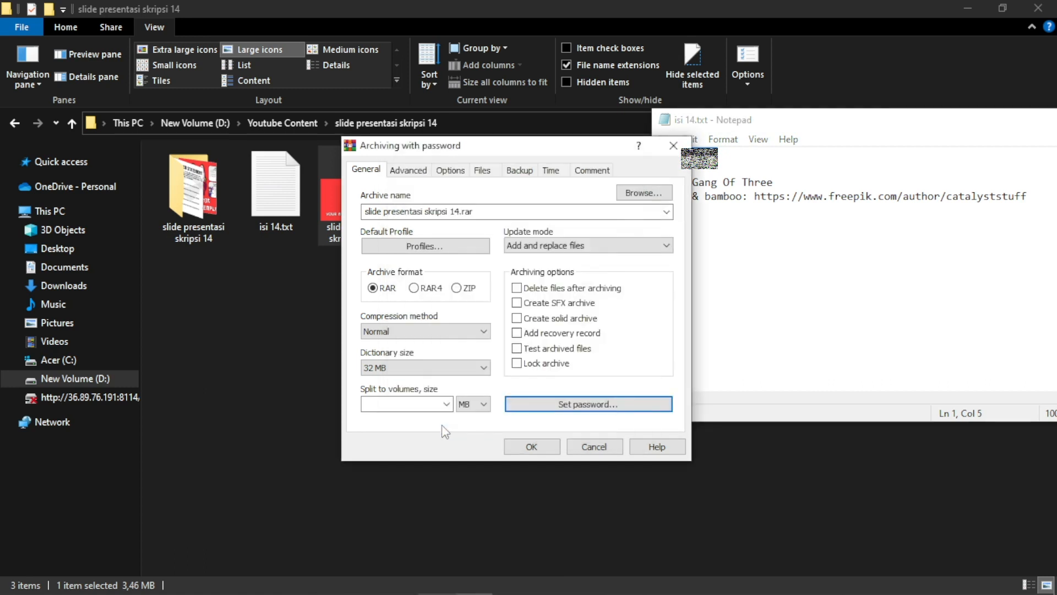
{"action": "left_click", "coordinate": [533, 447]}
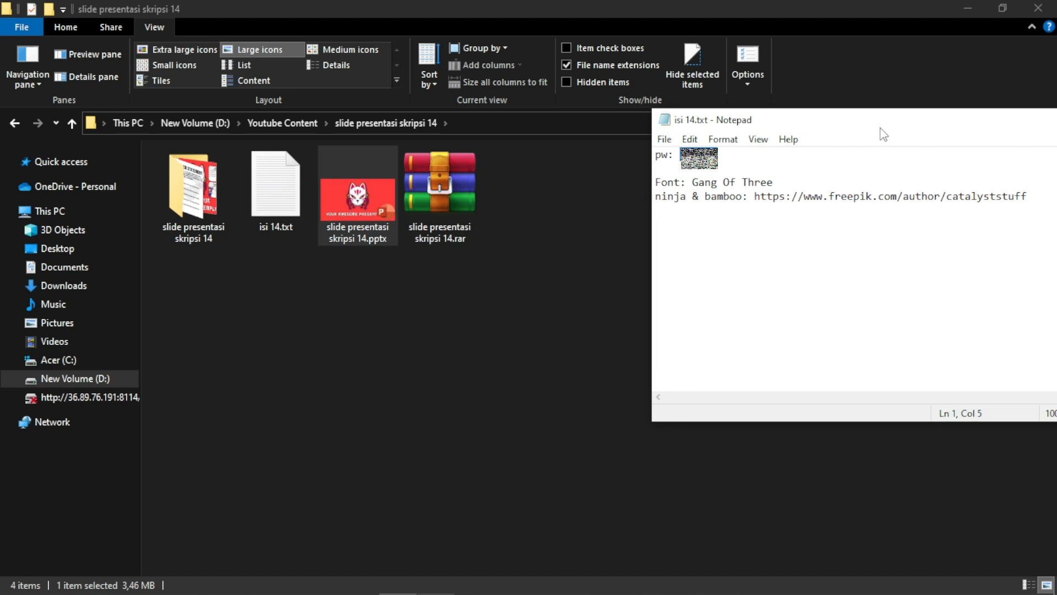
- Open the slide presentasi skripsi 14.rar archive using the archive password and select the presentation file inside it
{"action": "left_click", "coordinate": [399, 578]}
{"action": "left_click", "coordinate": [569, 223]}
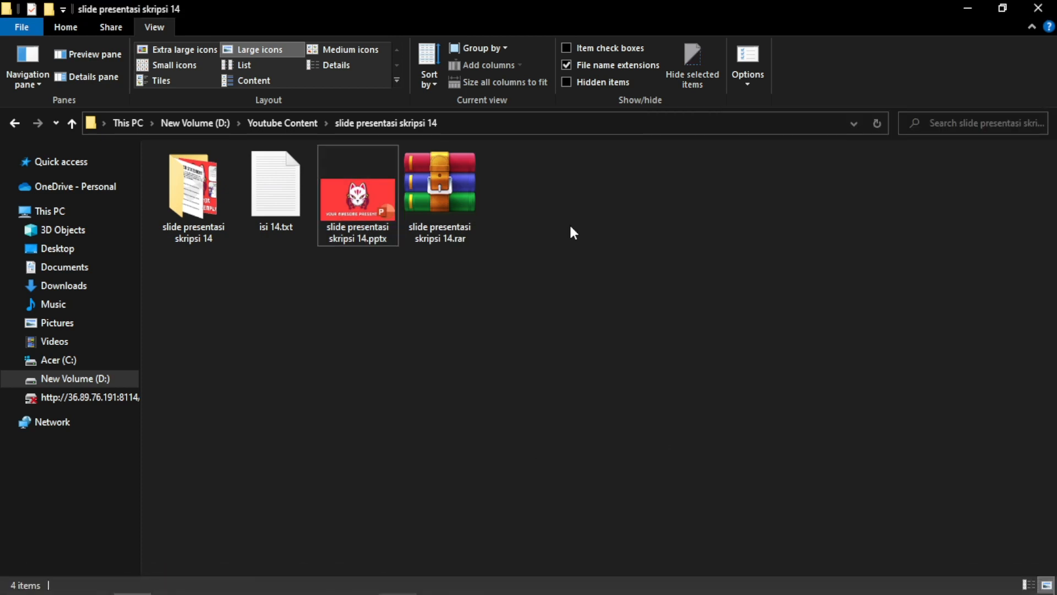
{"action": "double_click", "coordinate": [448, 190]}
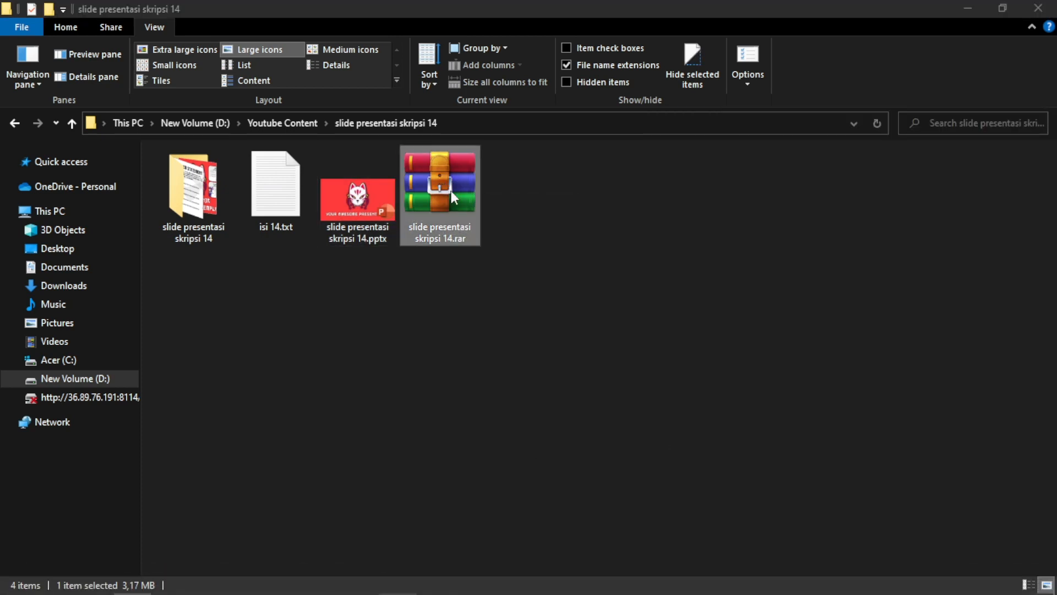
{"action": "key", "text": "ctrl+v"}
{"action": "left_click", "coordinate": [464, 424]}
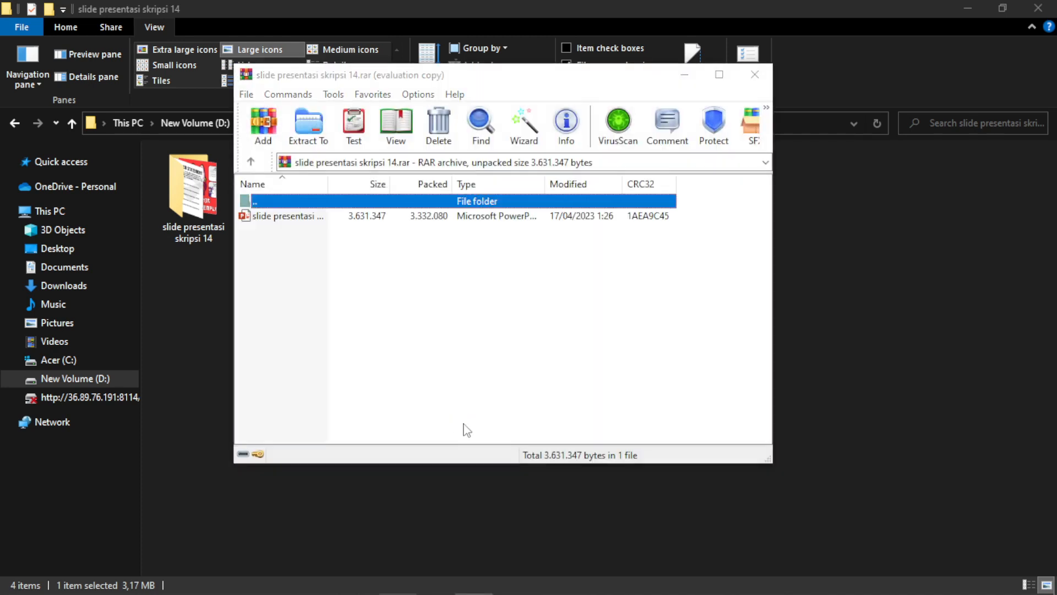
{"action": "left_click", "coordinate": [620, 210]}
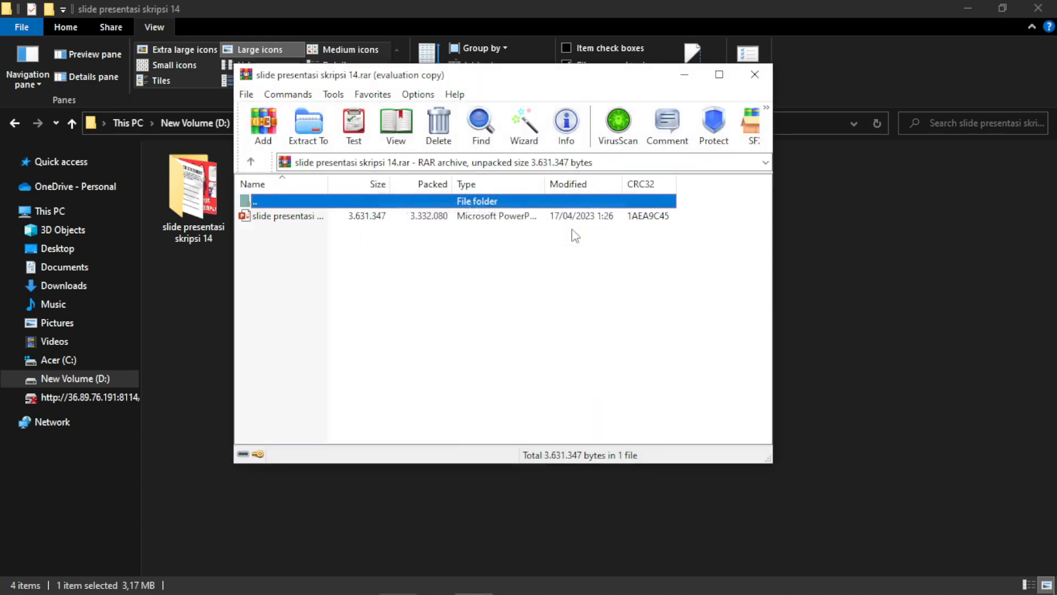
{"action": "left_click", "coordinate": [278, 216]}
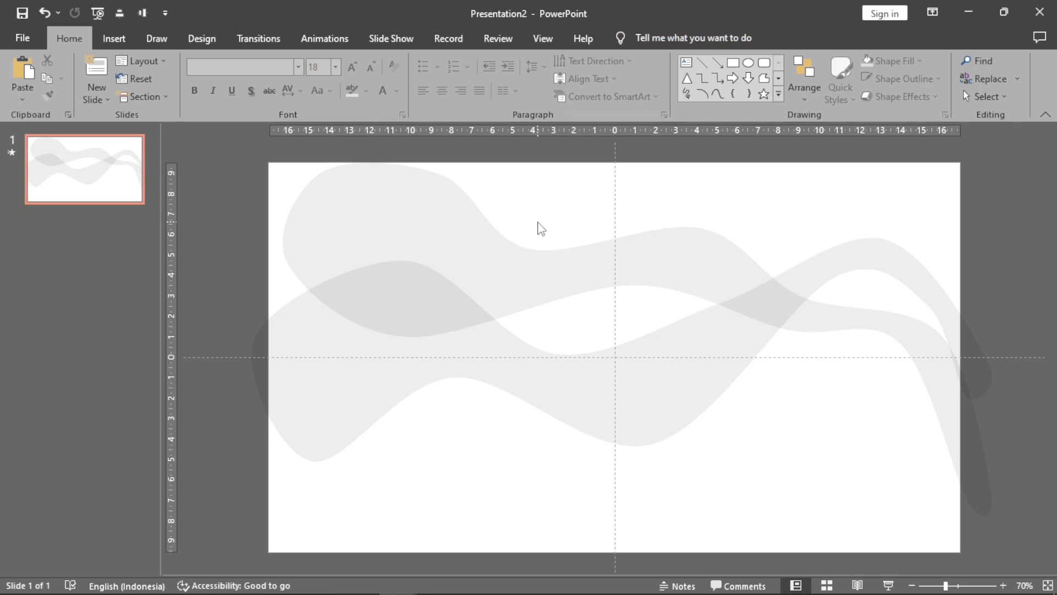
- Switch to Presentation2 and paste the two red half-slide rectangles so they cover the whole slide
{"action": "key", "text": "ctrl+v"}
{"action": "left_click", "coordinate": [990, 196]}
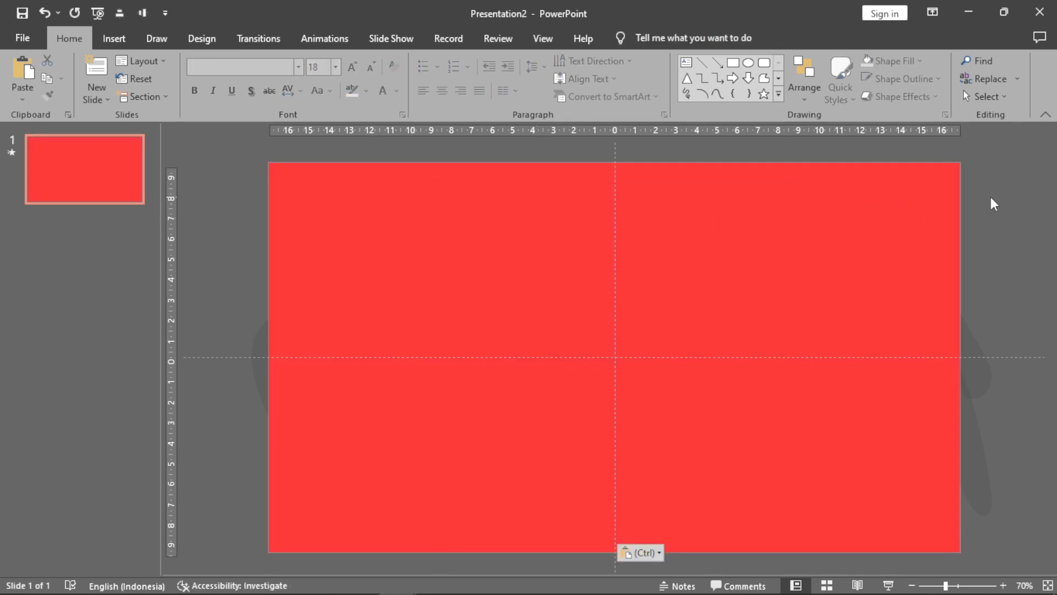
{"action": "left_click", "coordinate": [625, 370]}
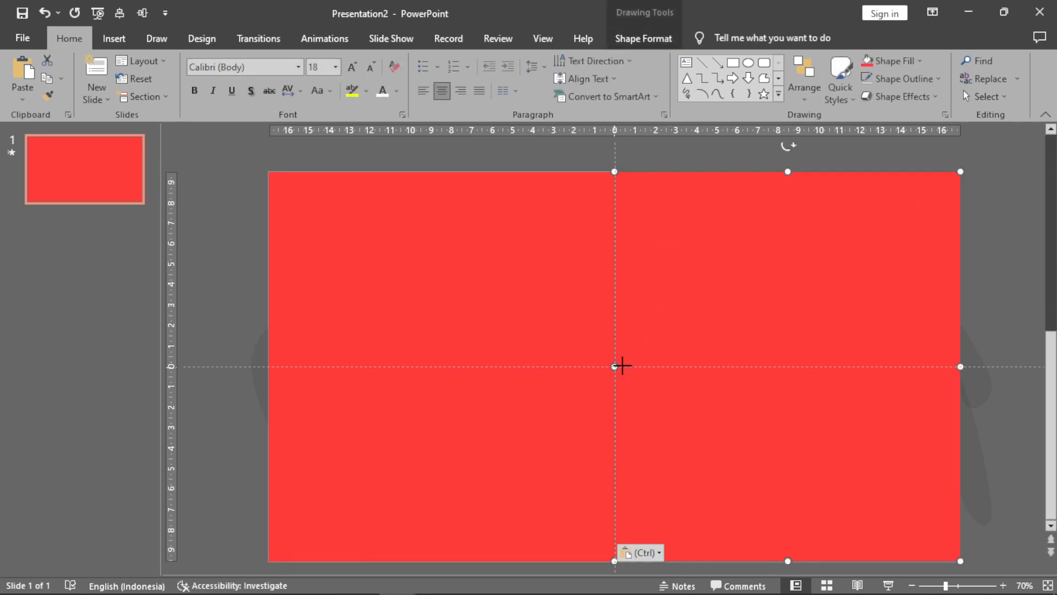
{"action": "left_click_drag", "start_coordinate": [618, 363], "coordinate": [715, 360]}
{"action": "left_click_drag", "start_coordinate": [615, 360], "coordinate": [524, 364]}
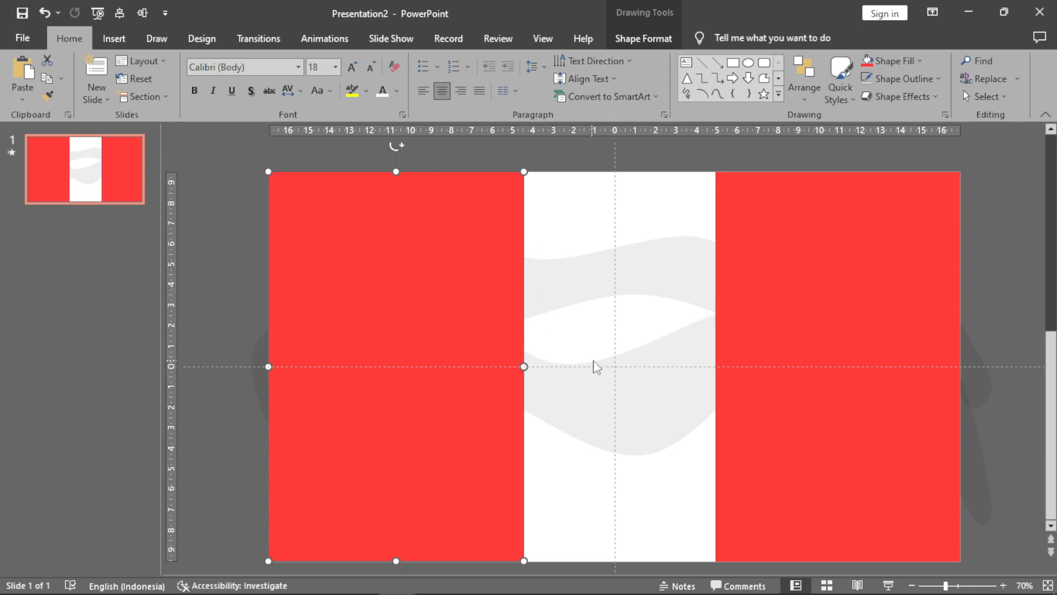
{"action": "key", "text": "ctrl+z"}
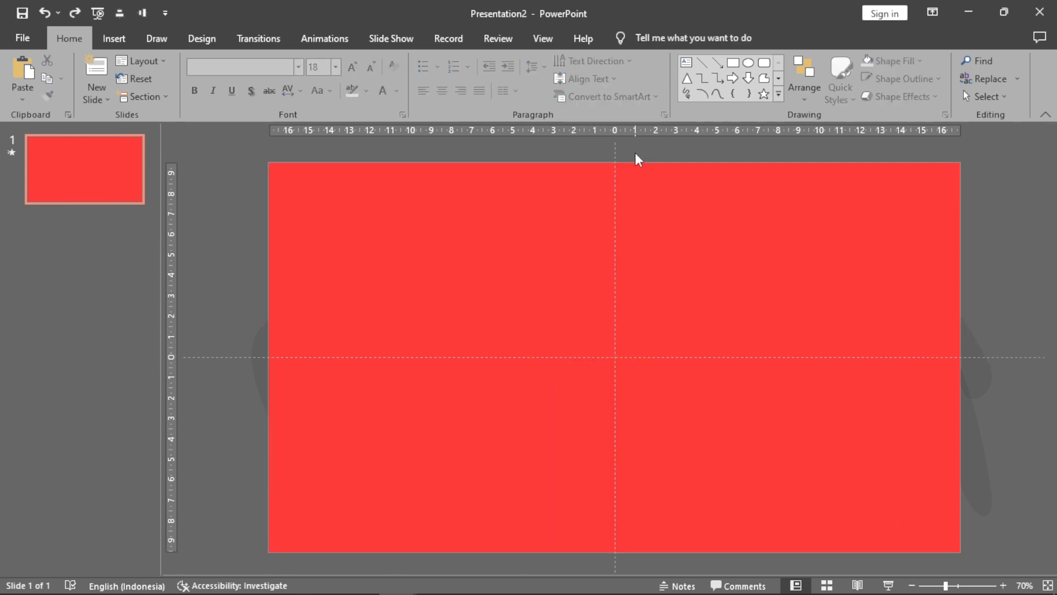
- Insert the picture 3500_4_08 [Converted].png from Downloads and scale it down to about 12.56 cm by 10.06 cm at the slide's centre
{"action": "left_click", "coordinate": [114, 39]}
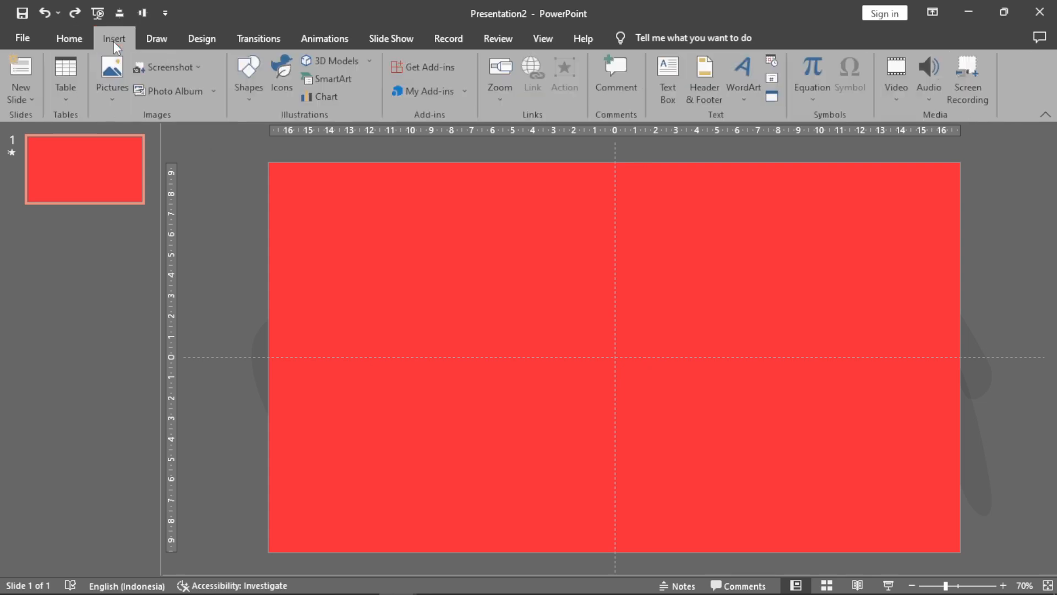
{"action": "left_click", "coordinate": [113, 77]}
{"action": "left_click", "coordinate": [132, 138]}
{"action": "left_click", "coordinate": [573, 225]}
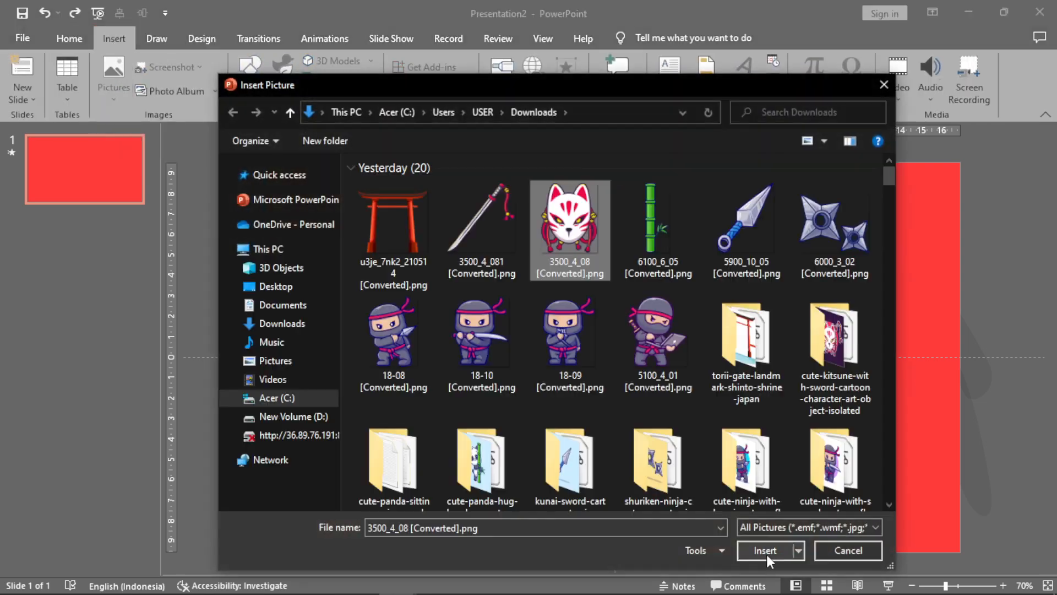
{"action": "left_click", "coordinate": [766, 552]}
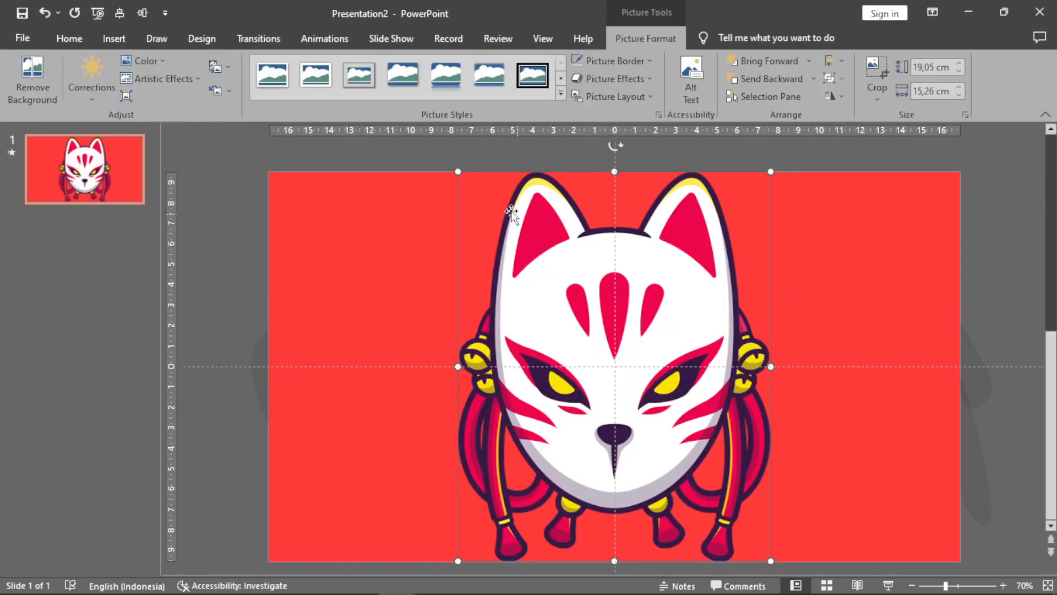
{"action": "left_click_drag", "start_coordinate": [458, 171], "coordinate": [512, 273]}
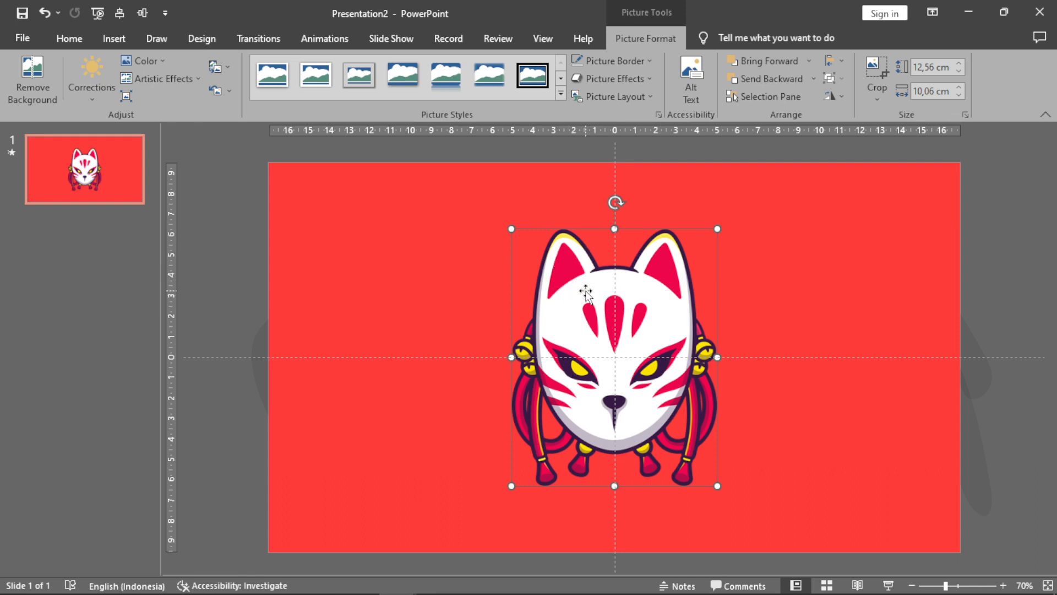
- Draw a rectangle about 14.82 cm high beside the mask's right side and extend its left edge to the slide's vertical centre guide
{"action": "left_click", "coordinate": [76, 41]}
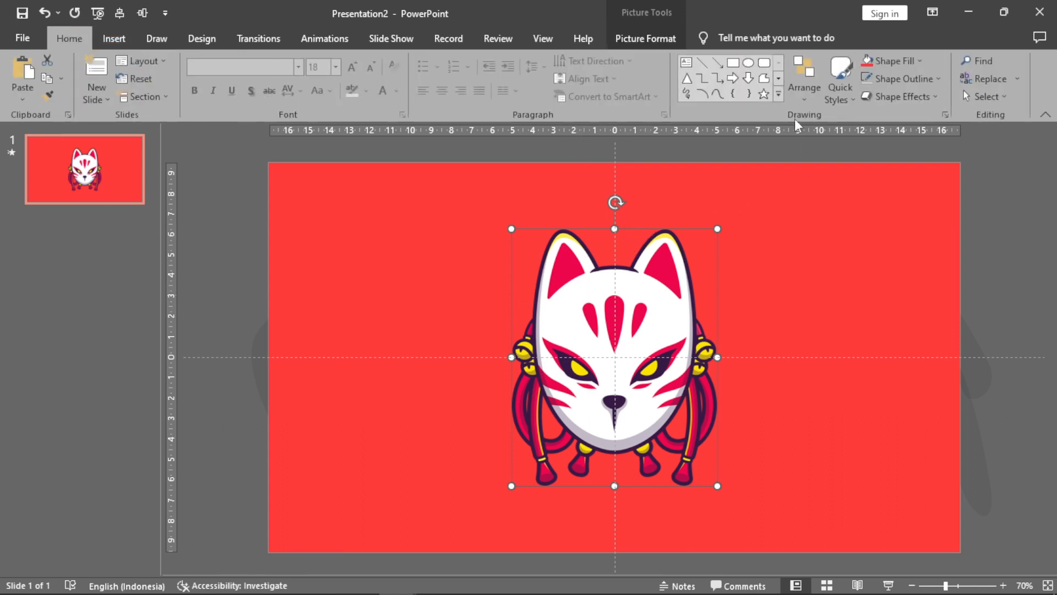
{"action": "left_click", "coordinate": [733, 63]}
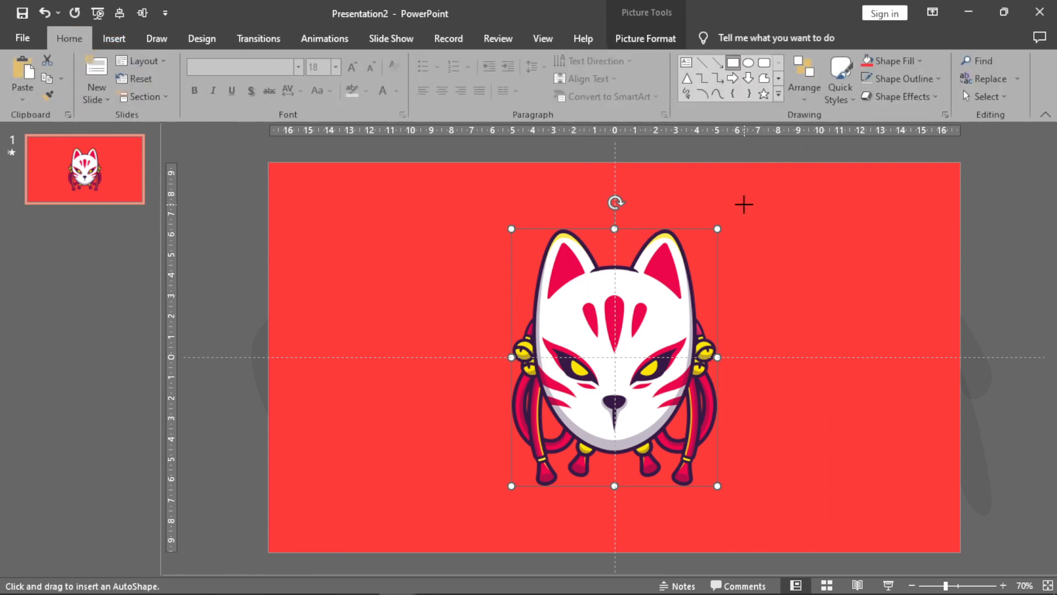
{"action": "left_click_drag", "start_coordinate": [744, 204], "coordinate": [880, 507]}
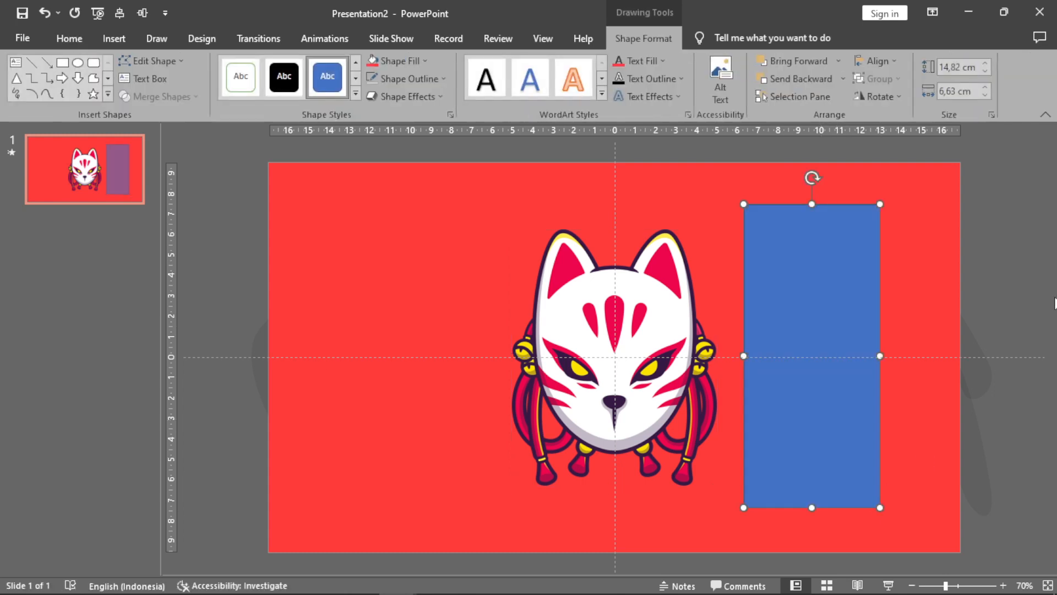
{"action": "left_click", "coordinate": [1011, 250]}
{"action": "left_click", "coordinate": [646, 234]}
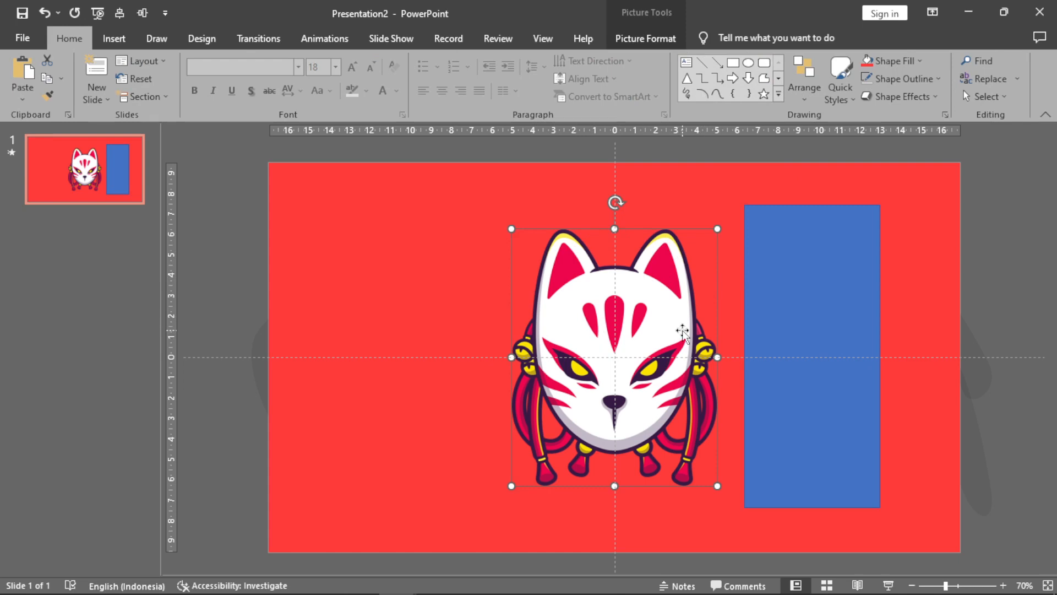
{"action": "left_click", "coordinate": [805, 324]}
{"action": "left_click_drag", "start_coordinate": [746, 356], "coordinate": [615, 348]}
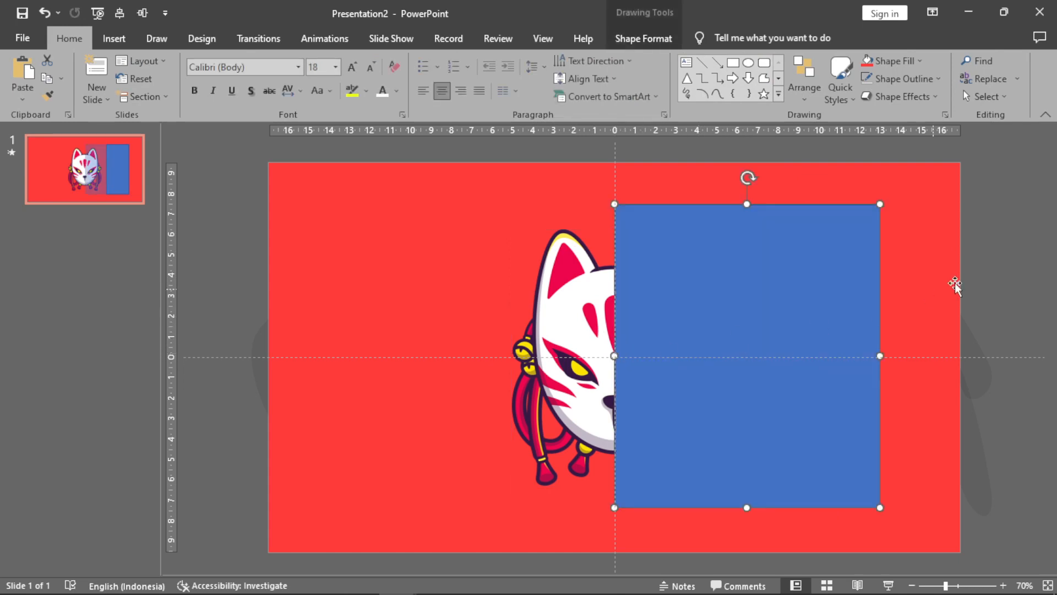
{"action": "left_click", "coordinate": [1011, 243]}
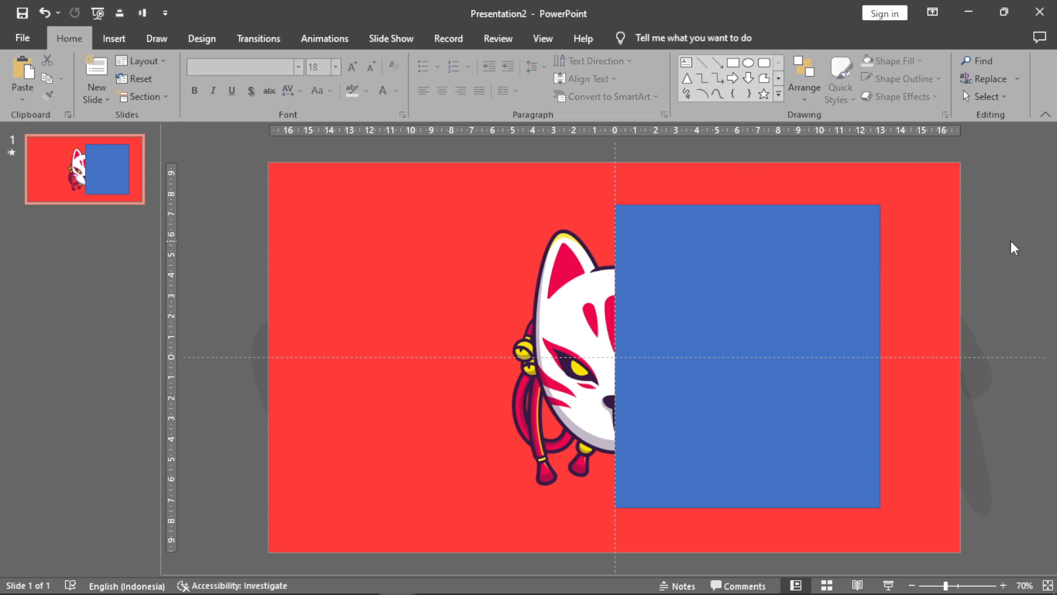
- Subtract the blue rectangle from the mask picture so only the mask's left half remains
{"action": "left_click", "coordinate": [781, 267]}
{"action": "left_click", "coordinate": [555, 285]}
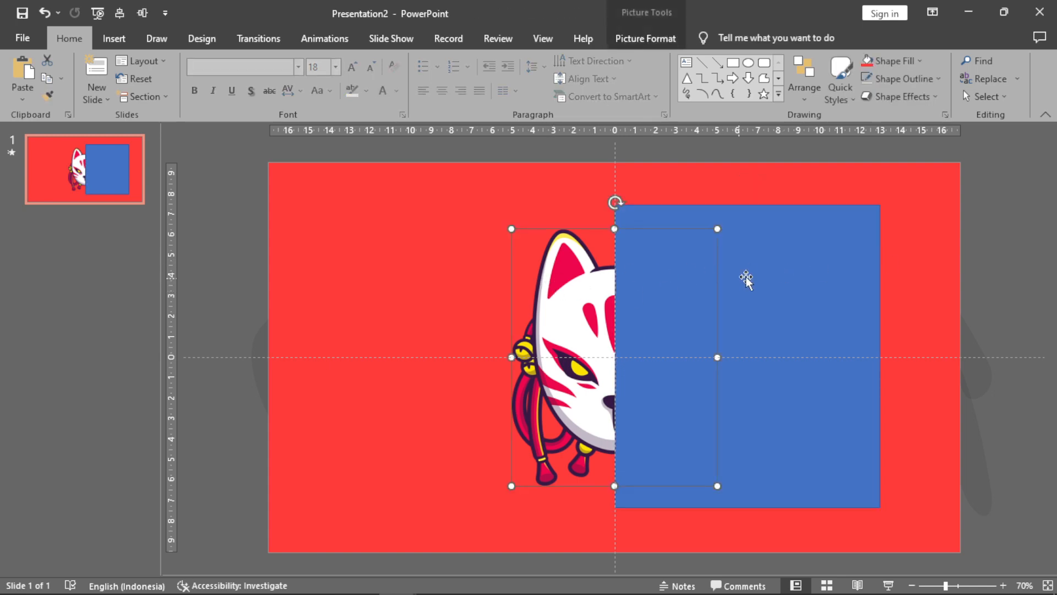
{"action": "left_click", "coordinate": [780, 260], "text": "shift"}
{"action": "left_click", "coordinate": [636, 39]}
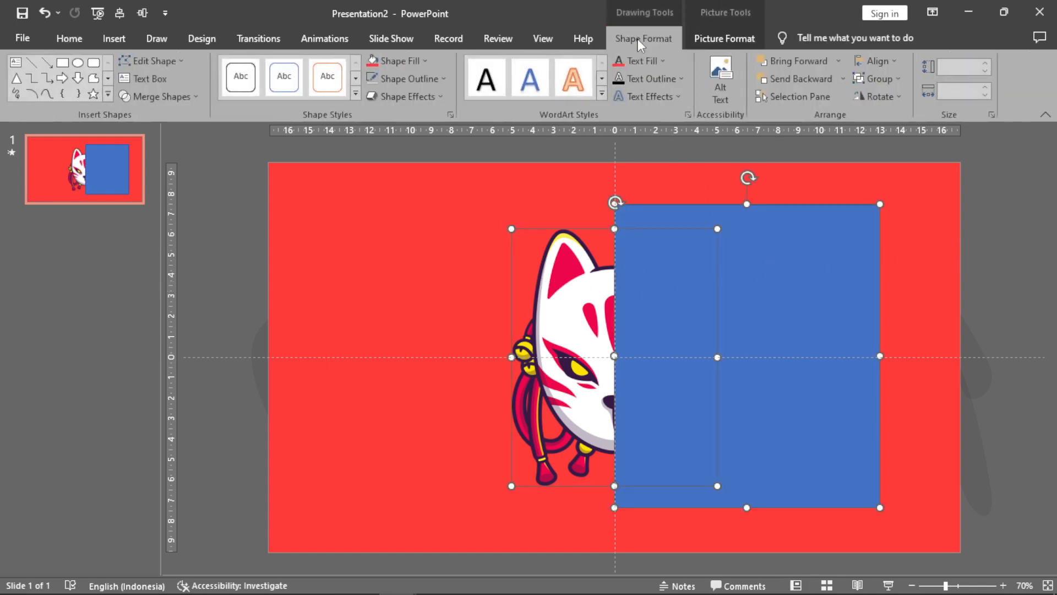
{"action": "left_click", "coordinate": [185, 94]}
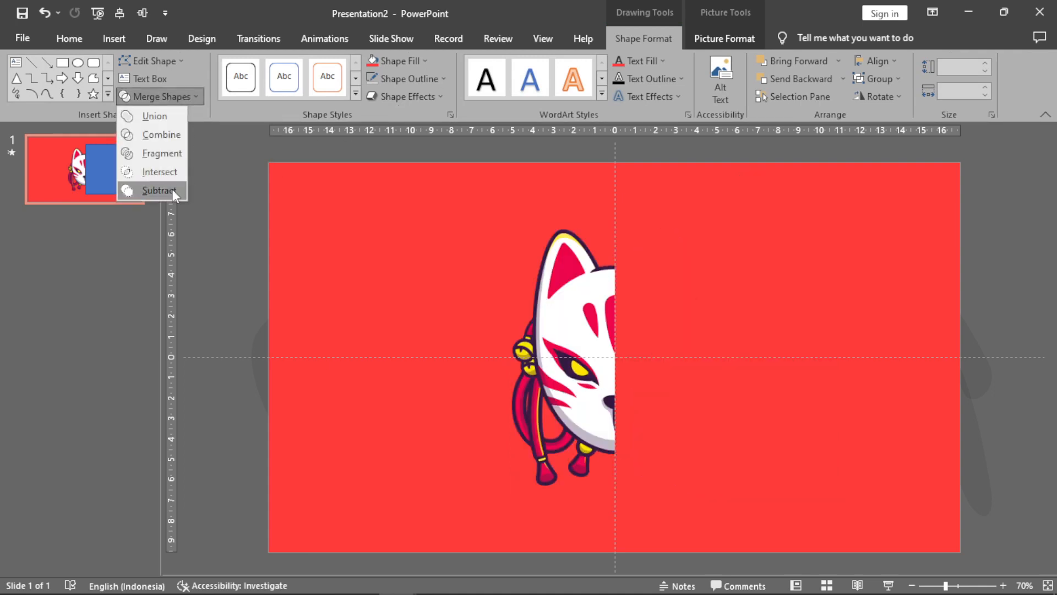
{"action": "left_click", "coordinate": [172, 190]}
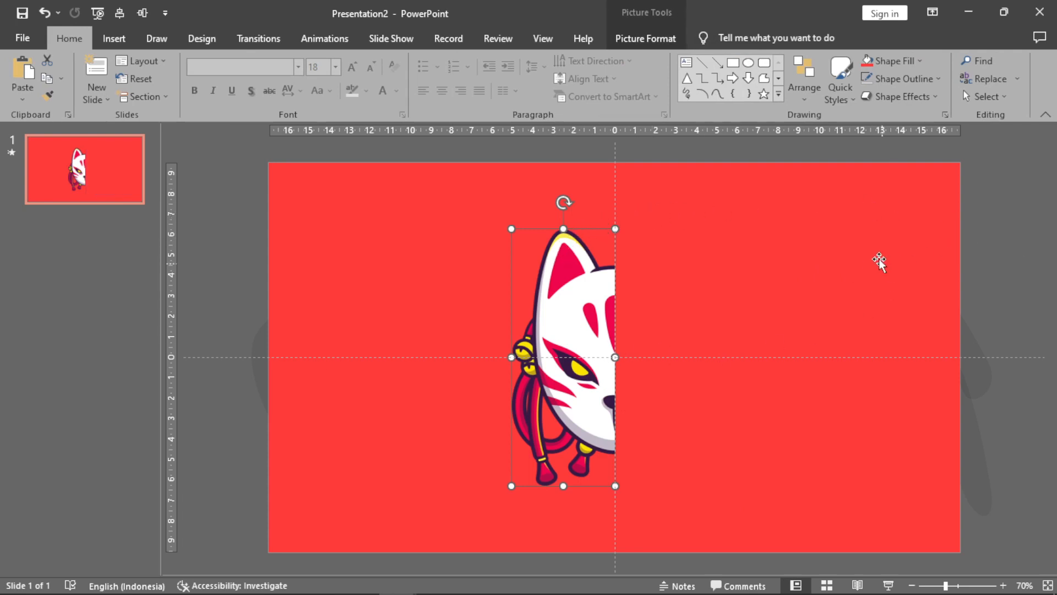
- Paste the full mask picture over the left half and draw a rectangle covering its left side up to the vertical centre guide
{"action": "key", "text": "ctrl+v"}
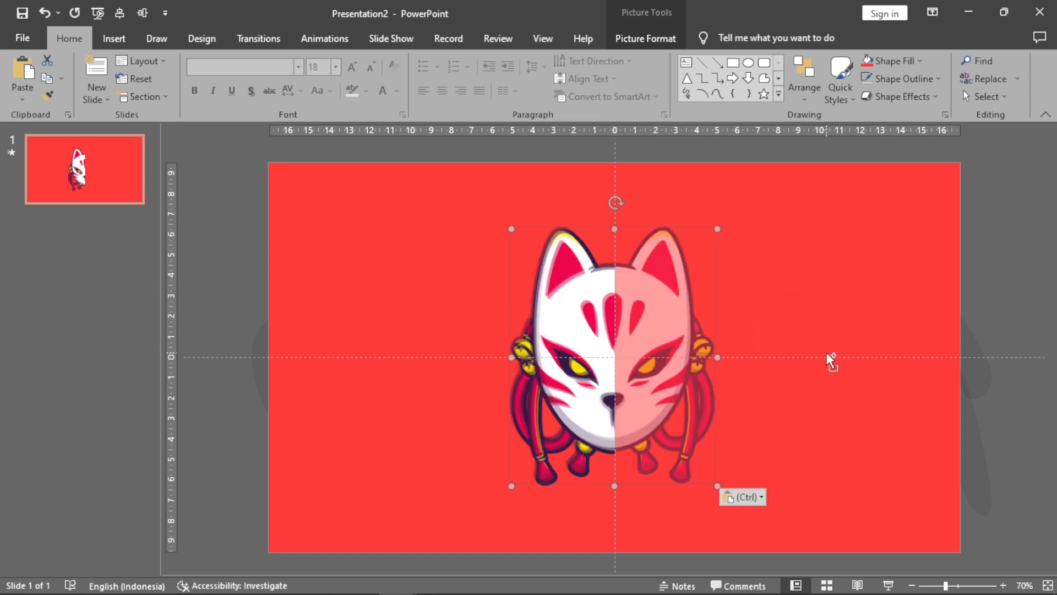
{"action": "left_click", "coordinate": [737, 68]}
{"action": "mouse_move", "coordinate": [501, 203]}
{"action": "left_mouse_down"}
{"action": "mouse_move", "coordinate": [385, 477]}
{"action": "mouse_move", "coordinate": [363, 501]}
{"action": "left_mouse_up"}
{"action": "left_click_drag", "start_coordinate": [500, 351], "coordinate": [615, 350]}
- Subtract the rectangle from the pasted mask picture so only the mask's right half remains
{"action": "left_click", "coordinate": [683, 290]}
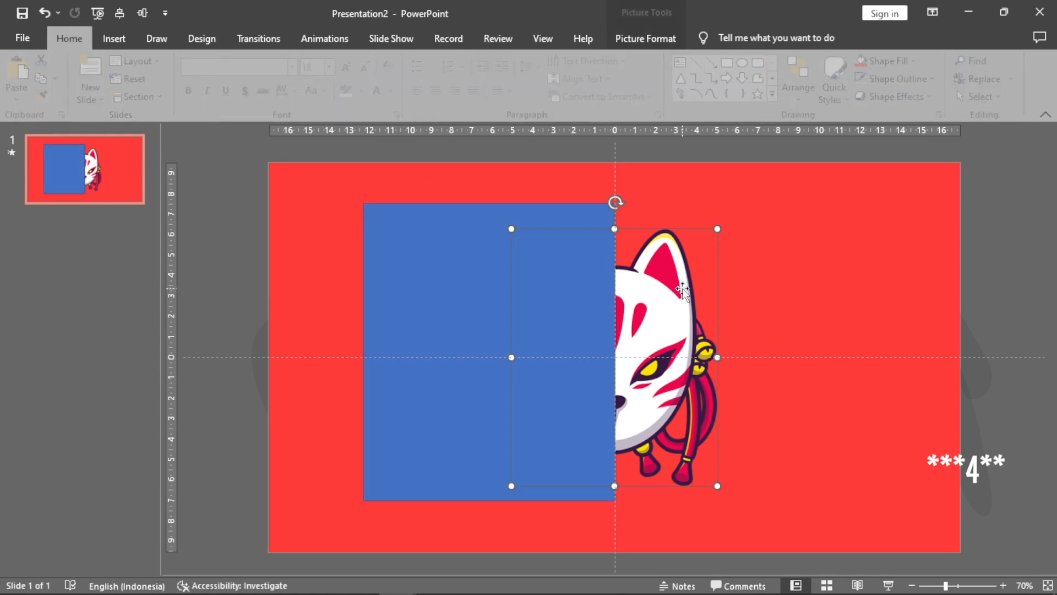
{"action": "left_click", "coordinate": [437, 243], "text": "shift"}
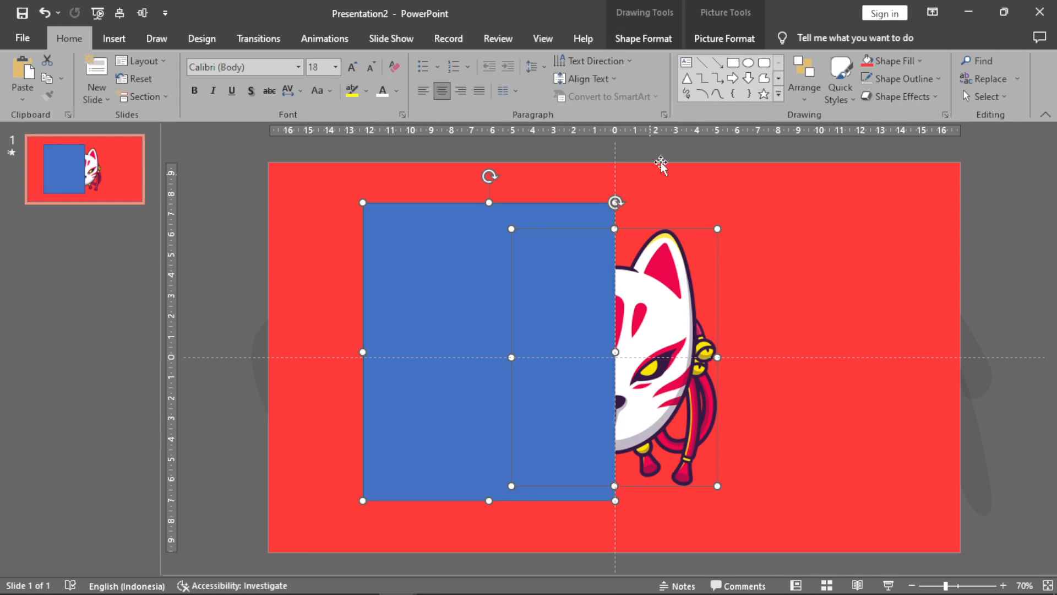
{"action": "left_click", "coordinate": [643, 38]}
{"action": "left_click", "coordinate": [183, 97]}
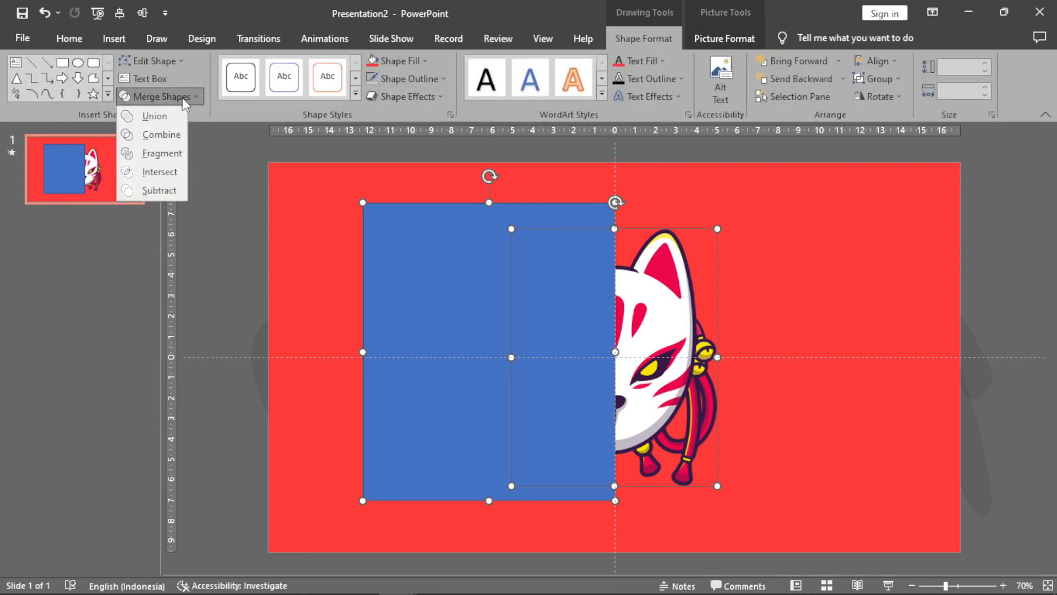
{"action": "left_click", "coordinate": [173, 190]}
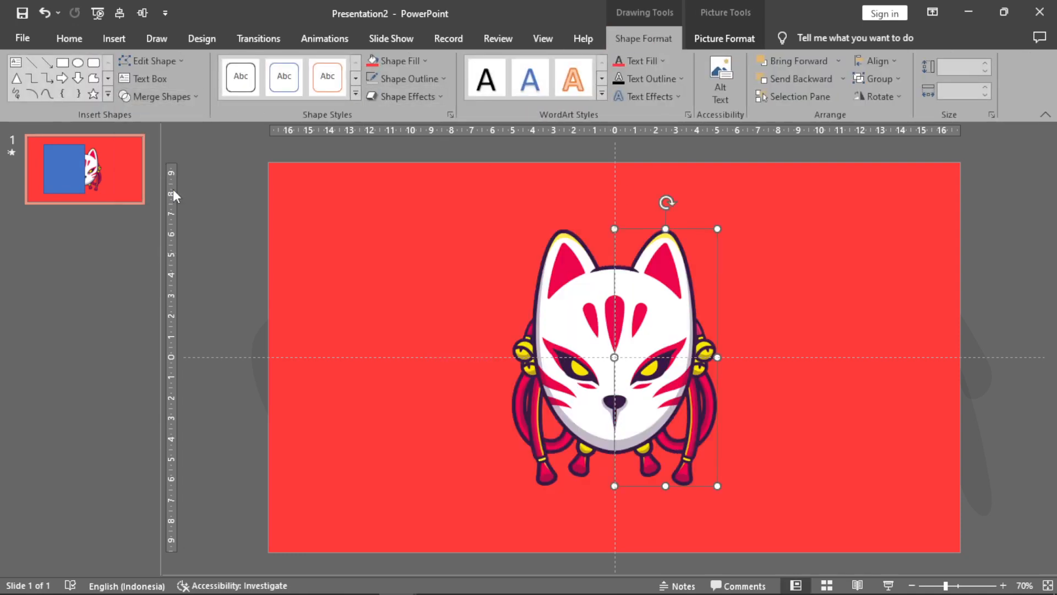
- Move the two mask halves apart, the left one up and to the left and the right one level with it on the right
{"action": "left_click", "coordinate": [553, 279]}
{"action": "left_click_drag", "start_coordinate": [554, 279], "coordinate": [419, 257]}
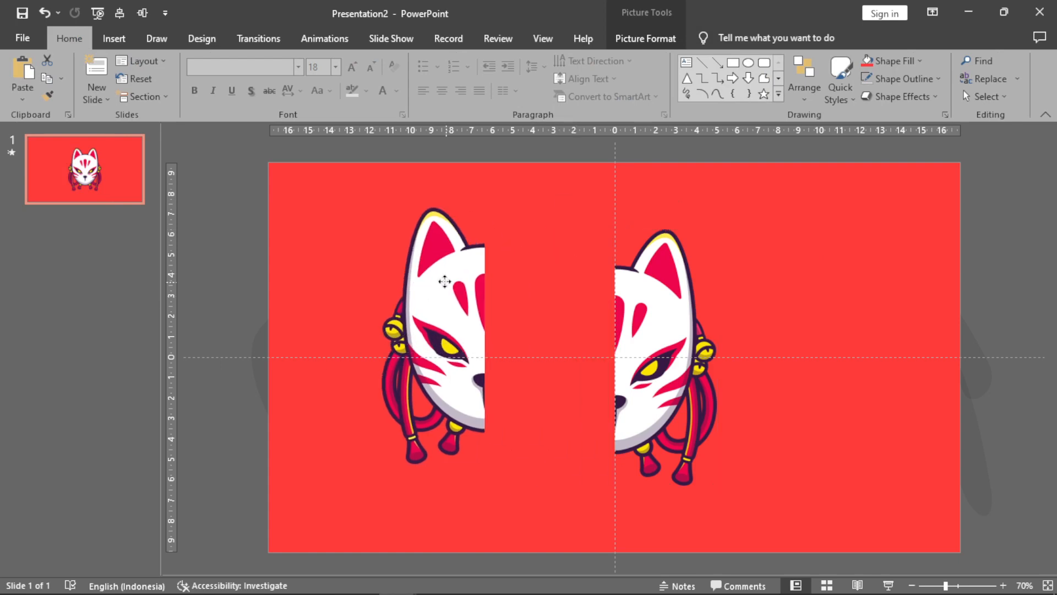
{"action": "left_click_drag", "start_coordinate": [665, 314], "coordinate": [808, 294]}
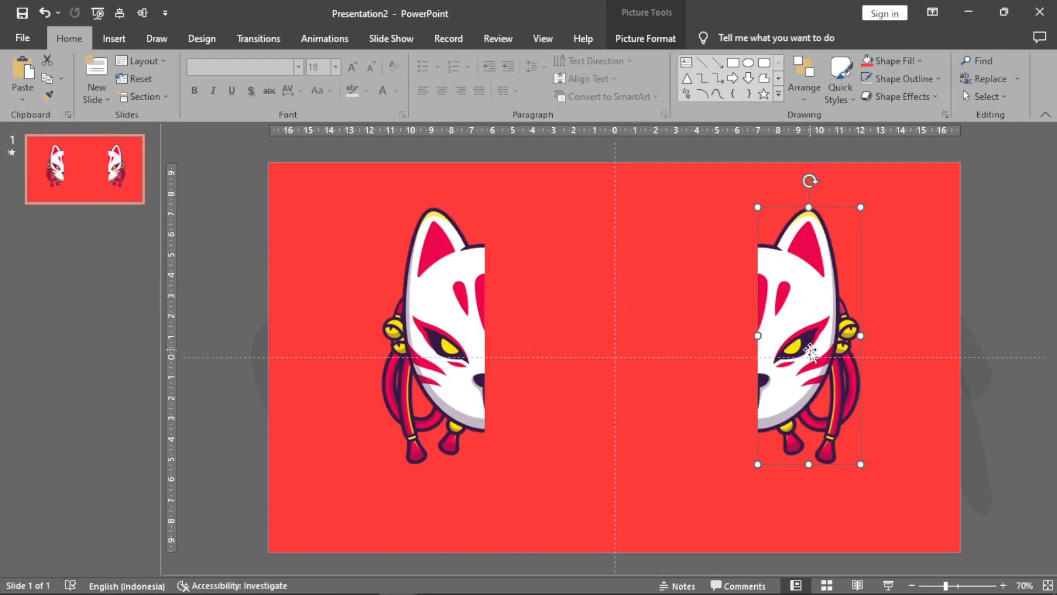
{"action": "left_click", "coordinate": [435, 295]}
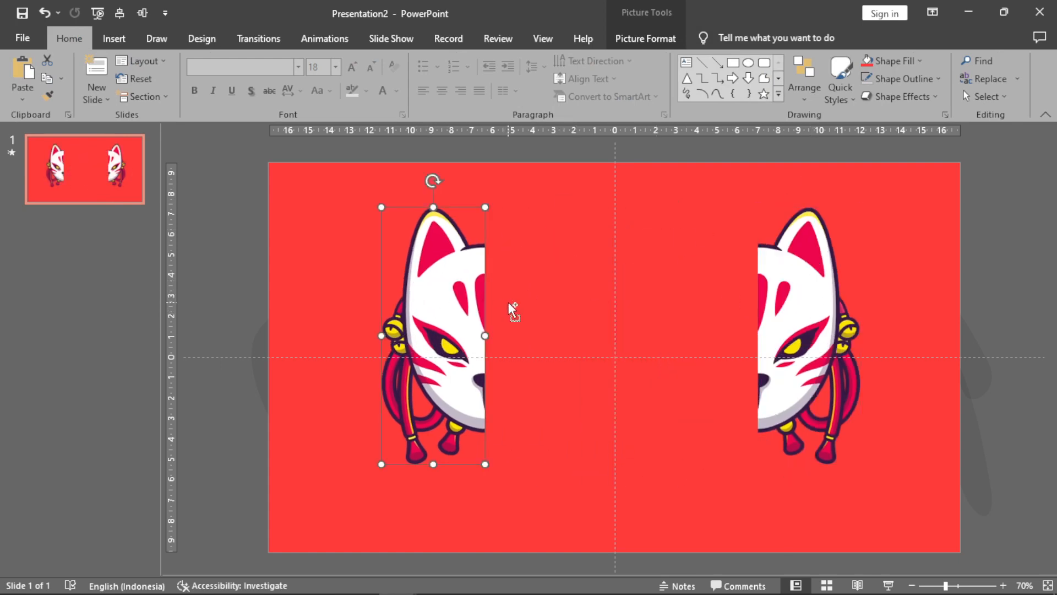
- Undo the moves of both mask halves so they sit joined at the slide's centre
{"action": "key", "text": "ctrl+z"}
{"action": "key", "text": "ctrl+z"}
{"action": "key", "text": "Escape"}
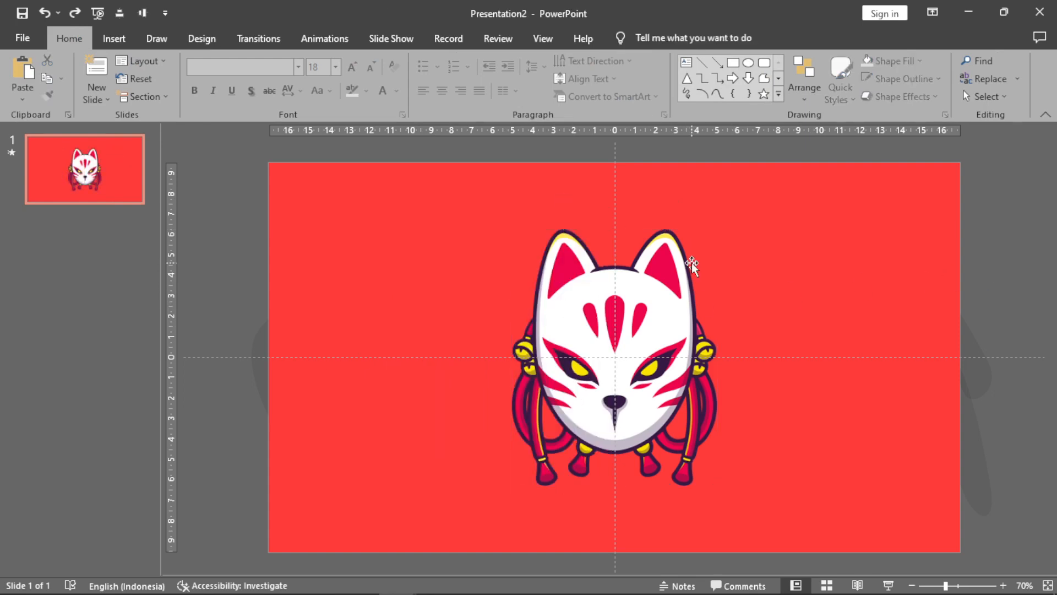
- Apply an outer shadow preset cast to the right (angle 0°) to the right mask half
{"action": "right_click", "coordinate": [653, 277]}
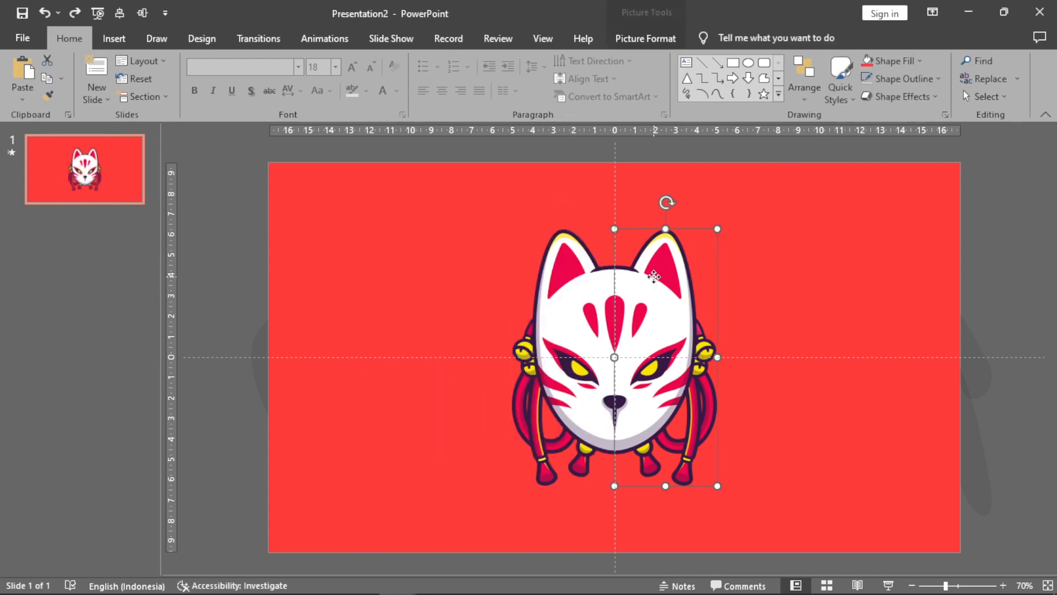
{"action": "left_click", "coordinate": [713, 549]}
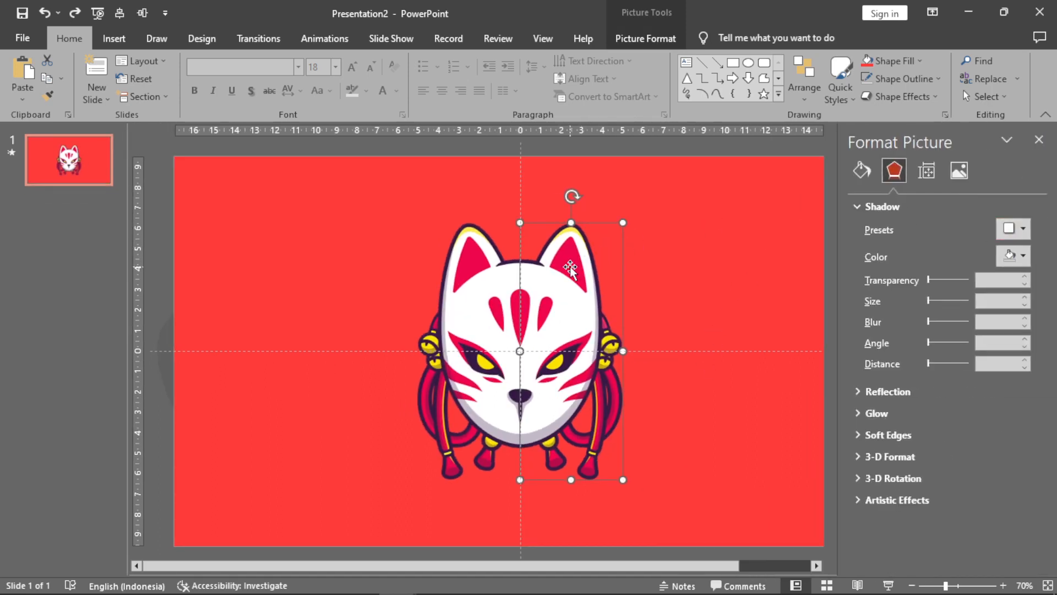
{"action": "left_click", "coordinate": [1013, 229]}
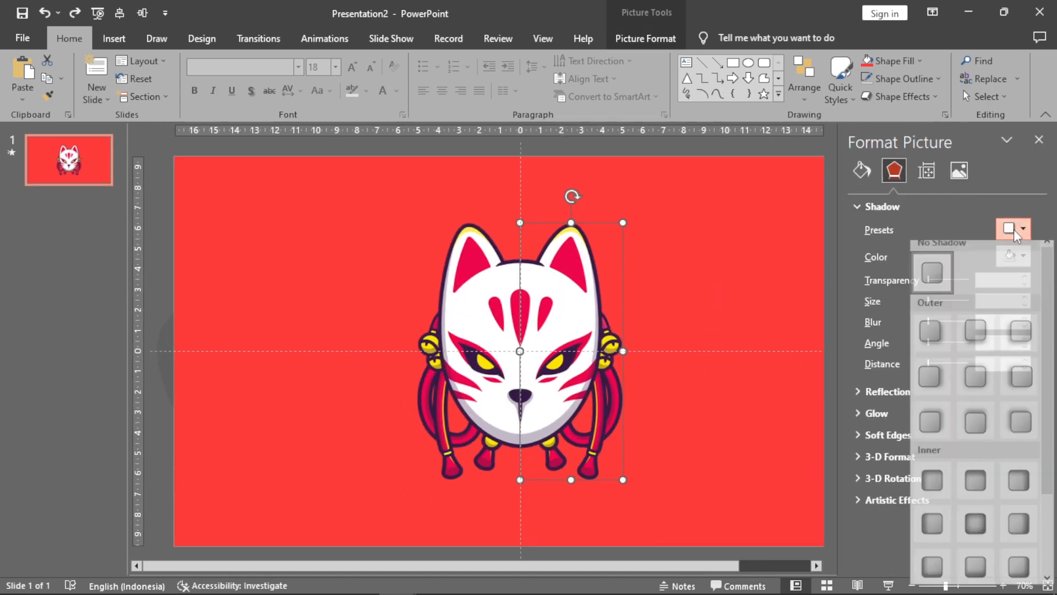
{"action": "left_click", "coordinate": [937, 381]}
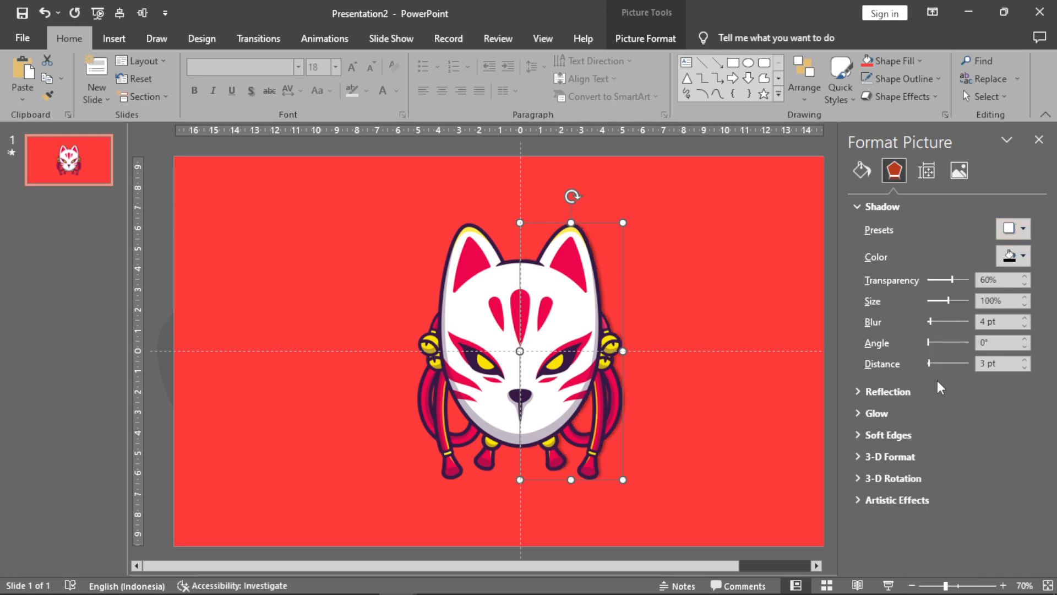
- Set the right mask half's shadow to 40% transparency, 8 pt distance and 10 pt blur
{"action": "left_click", "coordinate": [1007, 283]}
{"action": "type", "text": "40"}
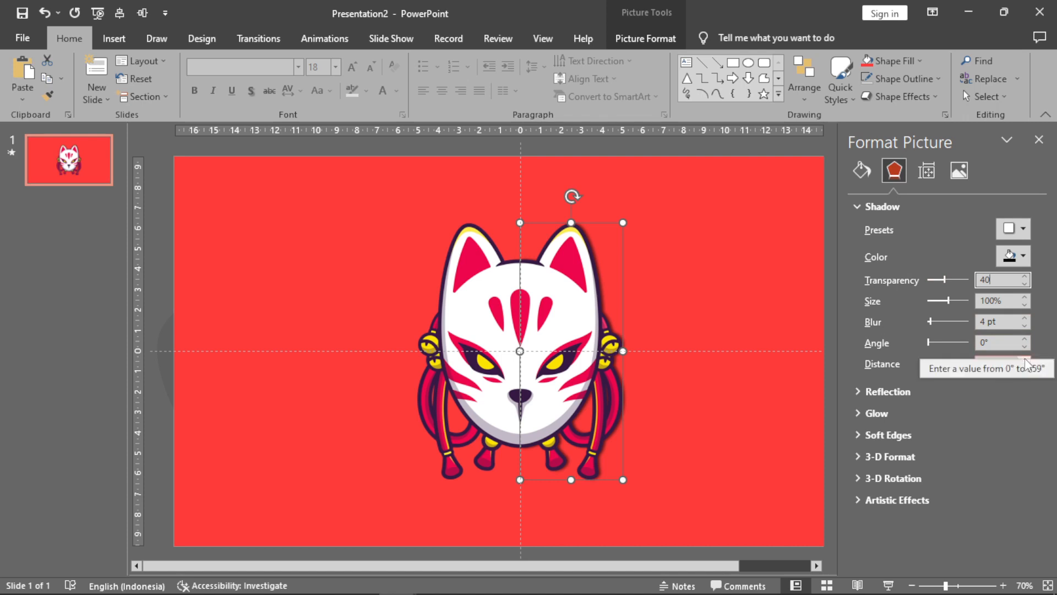
{"action": "left_click", "coordinate": [1024, 359]}
{"action": "left_click", "coordinate": [1025, 361]}
{"action": "left_click", "coordinate": [1024, 361]}
{"action": "left_click", "coordinate": [1025, 361]}
{"action": "left_click", "coordinate": [1025, 361]}
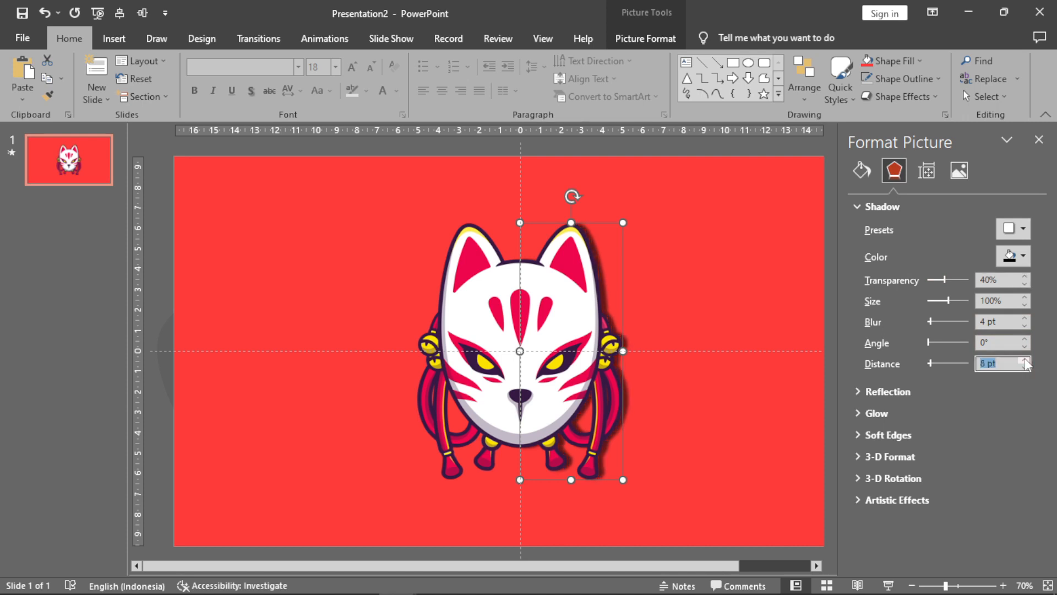
{"action": "left_click", "coordinate": [1007, 321]}
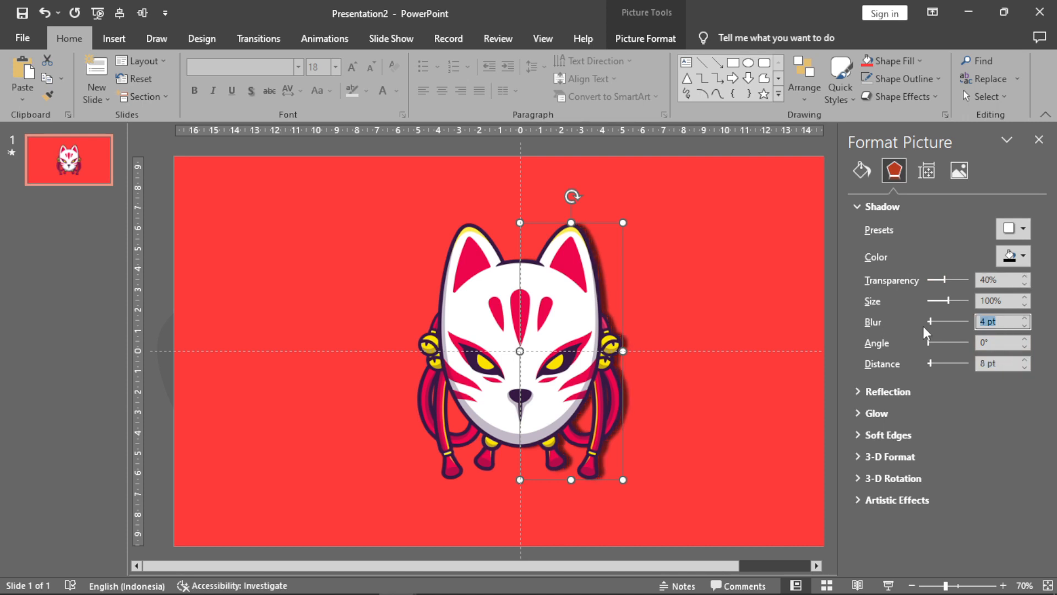
{"action": "type", "text": "10"}
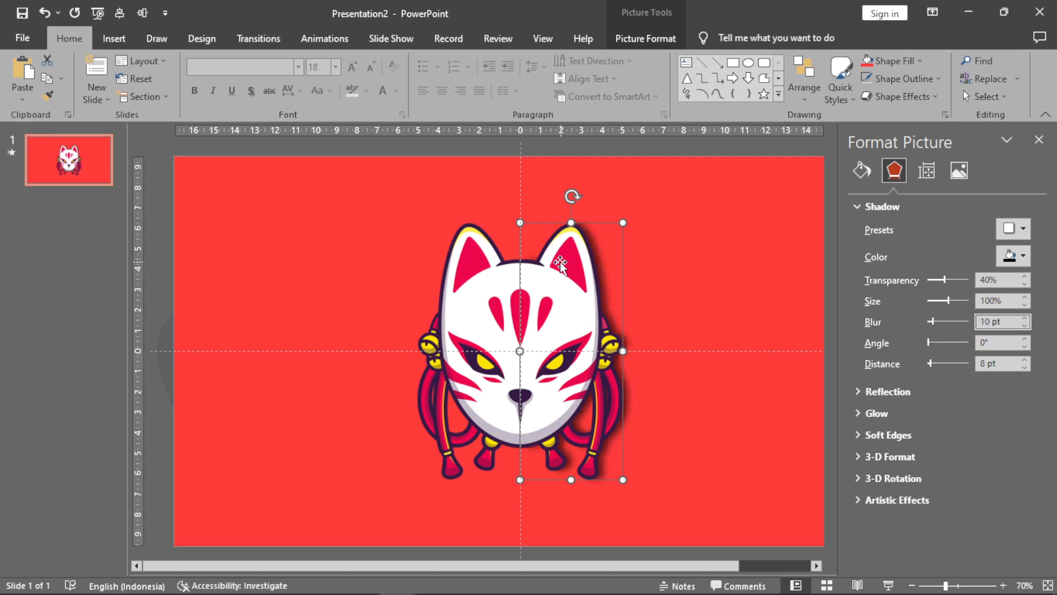
- Apply an outer shadow preset cast to the left (angle 180°) to the left mask half
{"action": "left_click", "coordinate": [478, 258]}
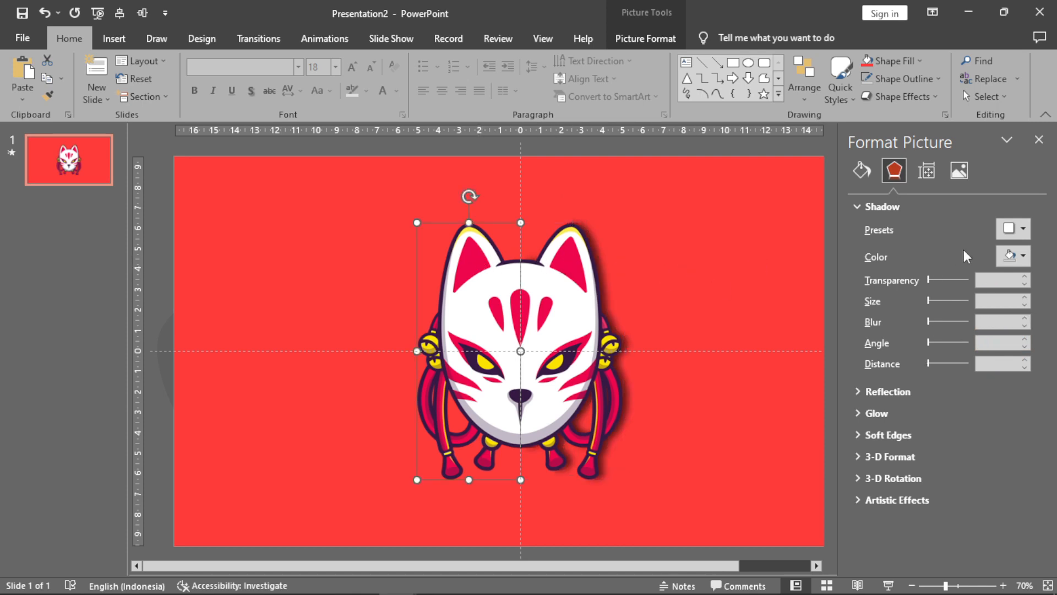
{"action": "left_click", "coordinate": [1022, 231]}
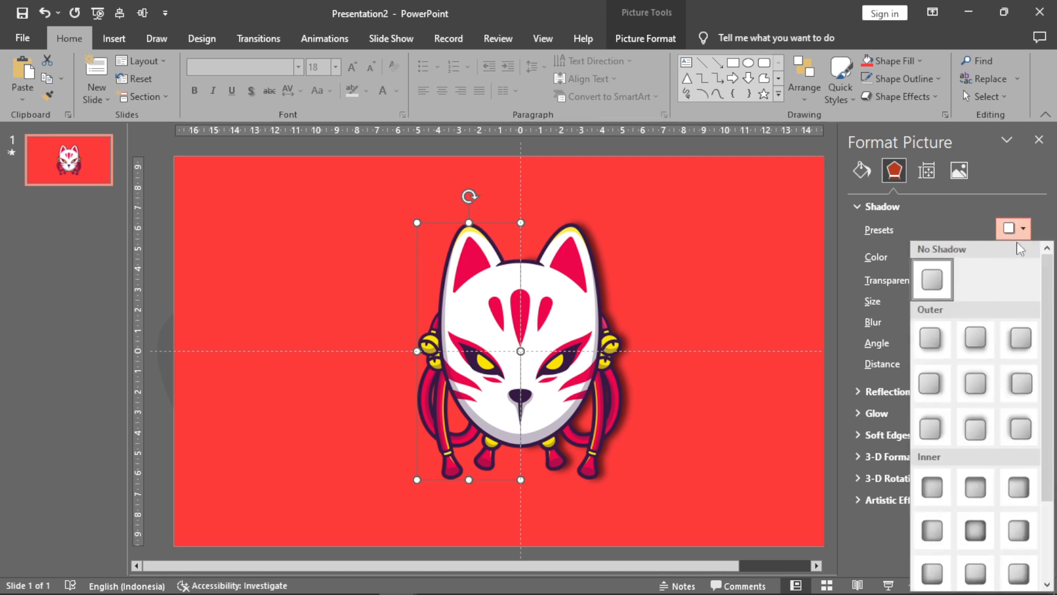
{"action": "left_click", "coordinate": [1017, 386]}
- Set the left mask half's shadow to 40% transparency, 10 pt blur and 9 pt distance, and close the picture formatting options
{"action": "left_click_drag", "start_coordinate": [997, 280], "coordinate": [964, 283]}
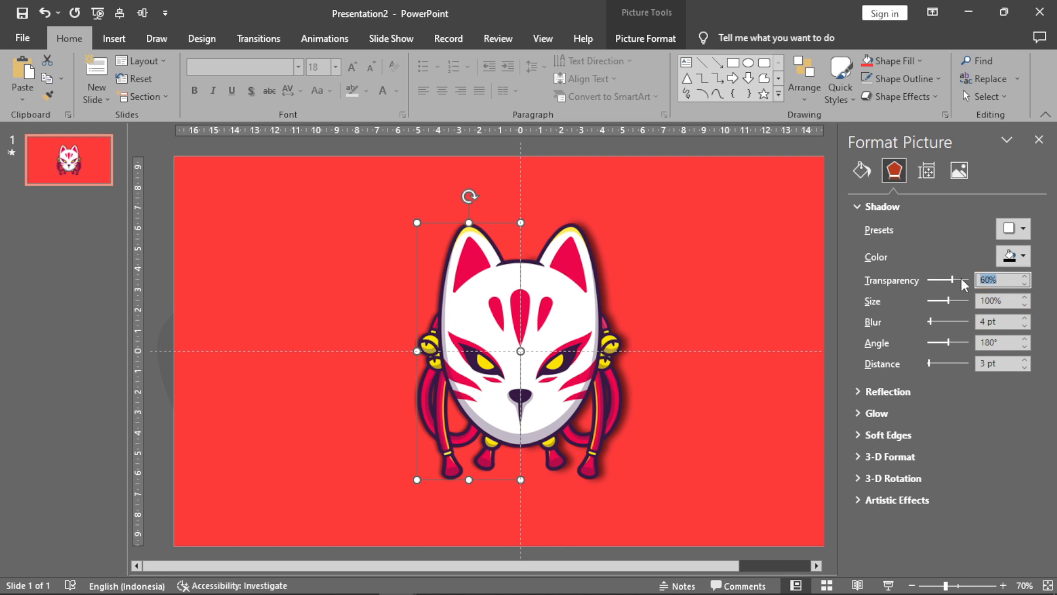
{"action": "type", "text": "40"}
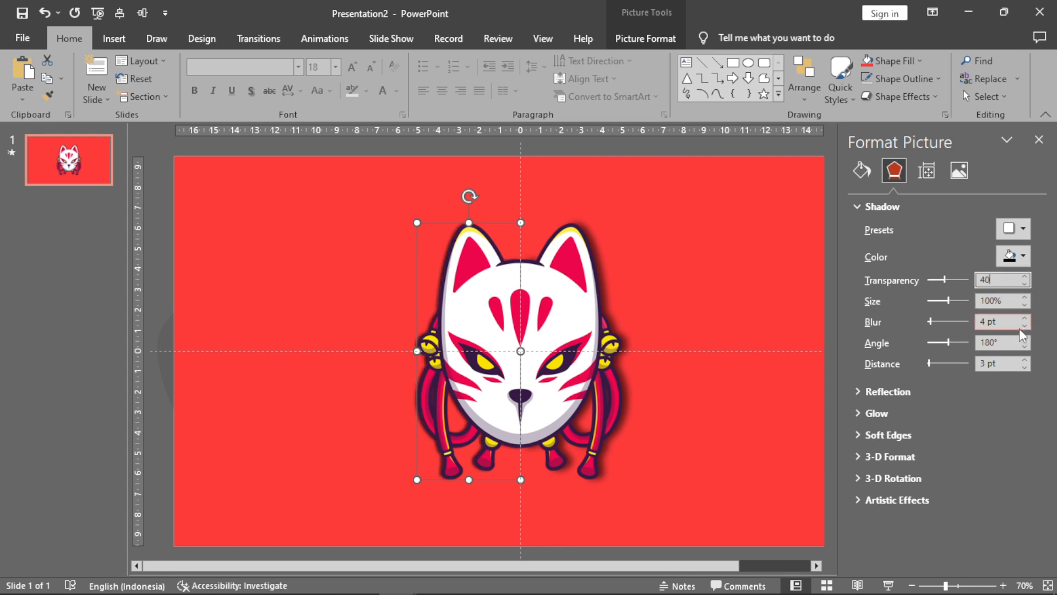
{"action": "left_click_drag", "start_coordinate": [1013, 321], "coordinate": [944, 320]}
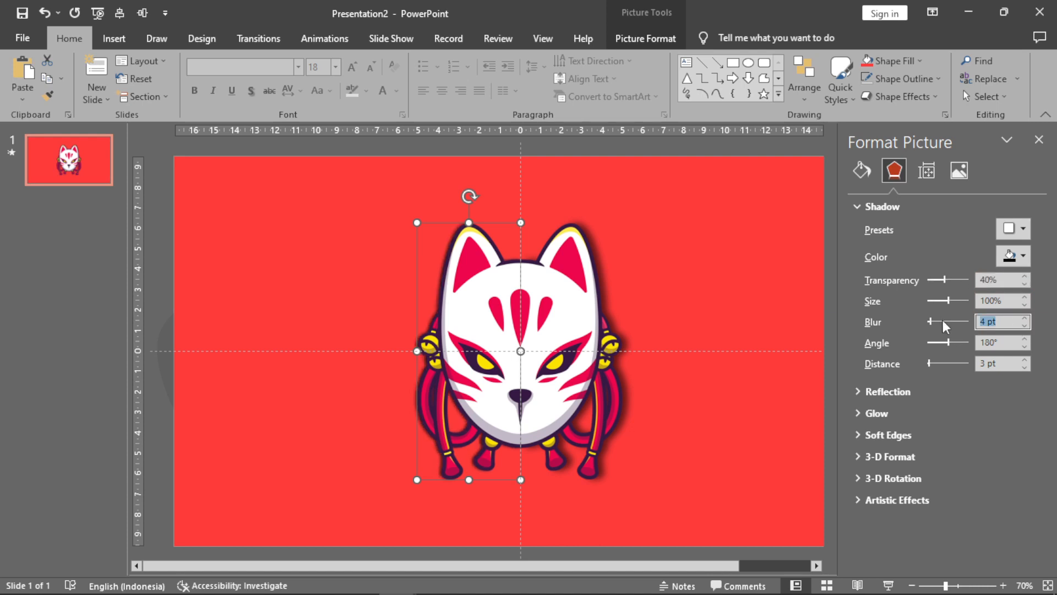
{"action": "type", "text": "10"}
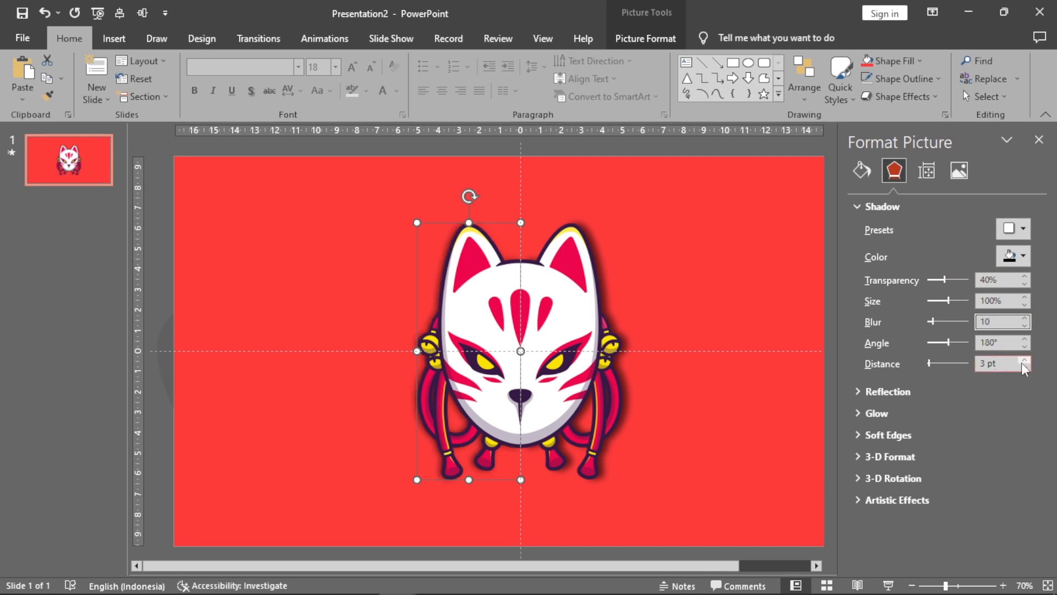
{"action": "left_click", "coordinate": [1025, 360]}
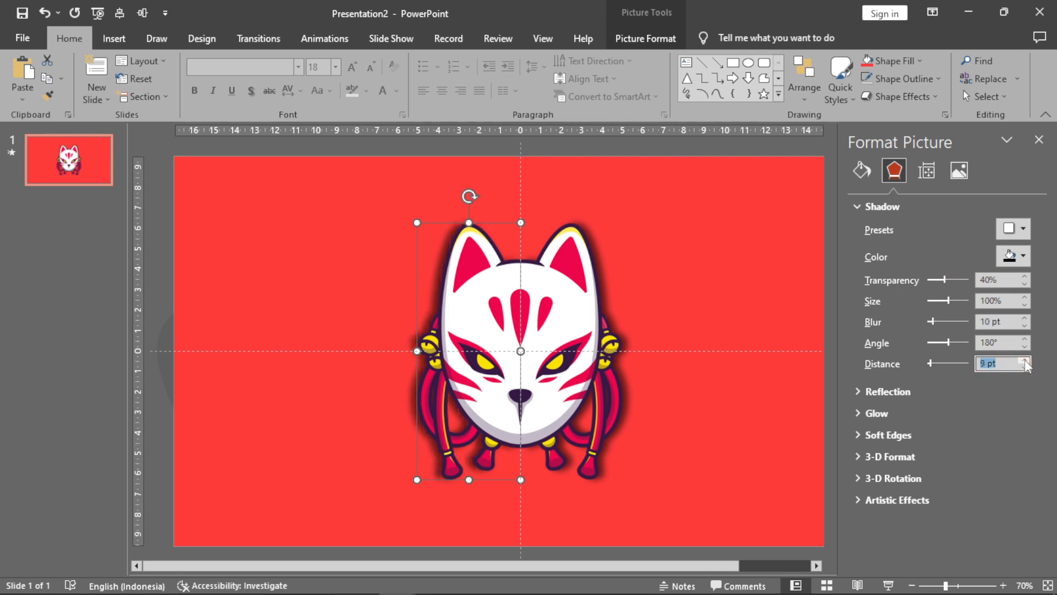
{"action": "left_click", "coordinate": [1038, 141]}
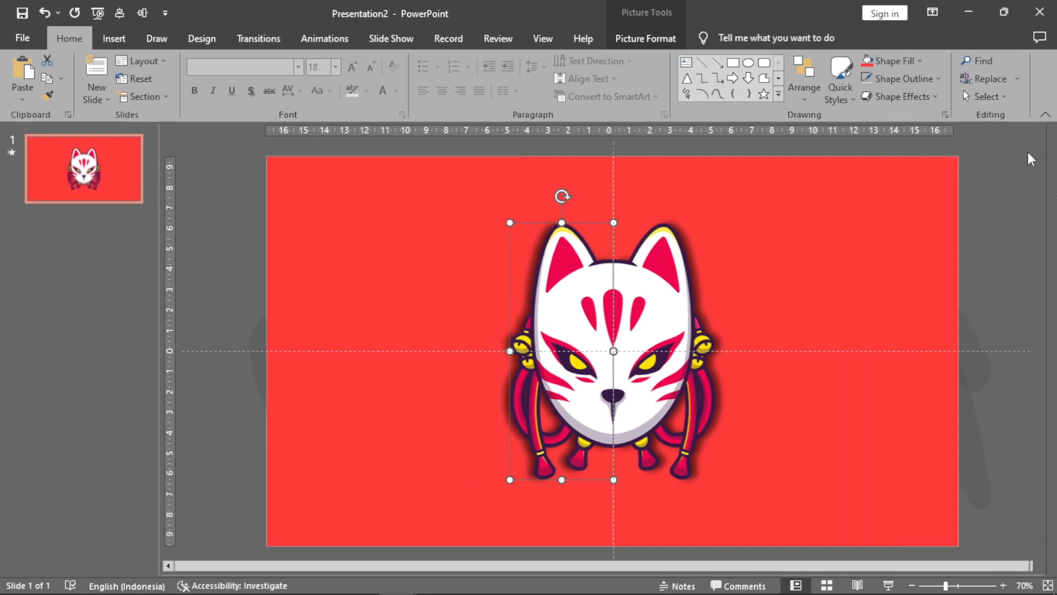
- Move both mask halves together up into the upper part of the slide, keeping them horizontally centred
{"action": "key", "text": "ctrl+a"}
{"action": "left_click", "coordinate": [1025, 183]}
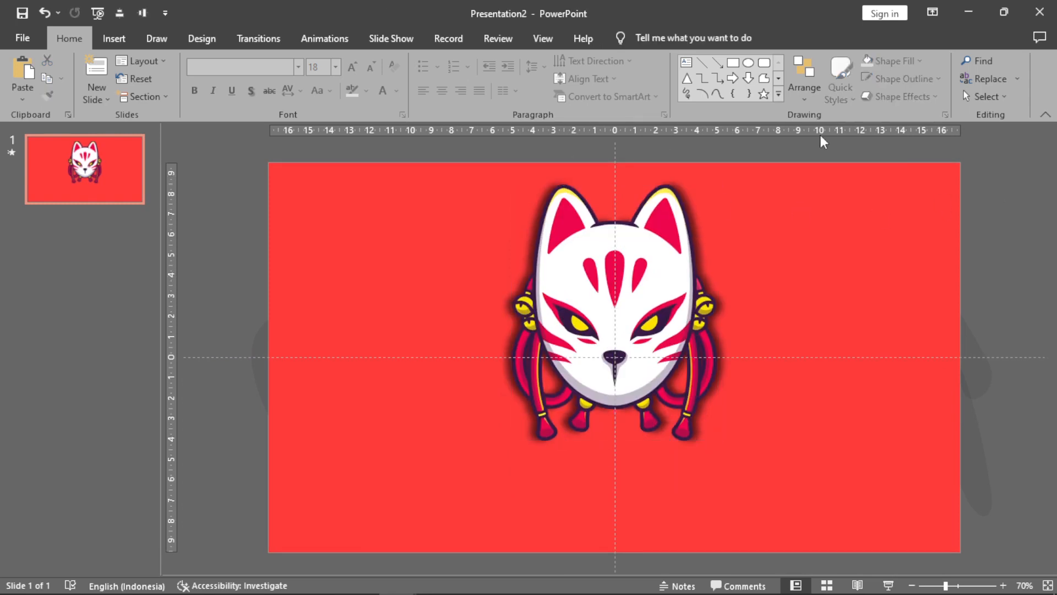
- Add a text box reading "Your awesome", place it below and left of the mask, and colour the text white
{"action": "left_click", "coordinate": [686, 63]}
{"action": "left_click", "coordinate": [667, 148]}
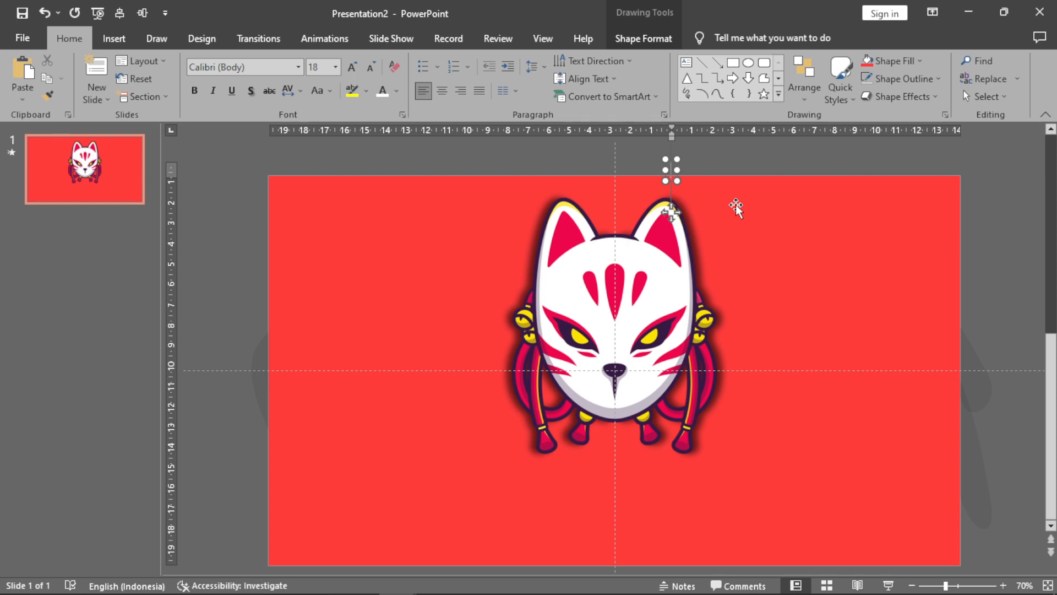
{"action": "type", "text": "Your awe"}
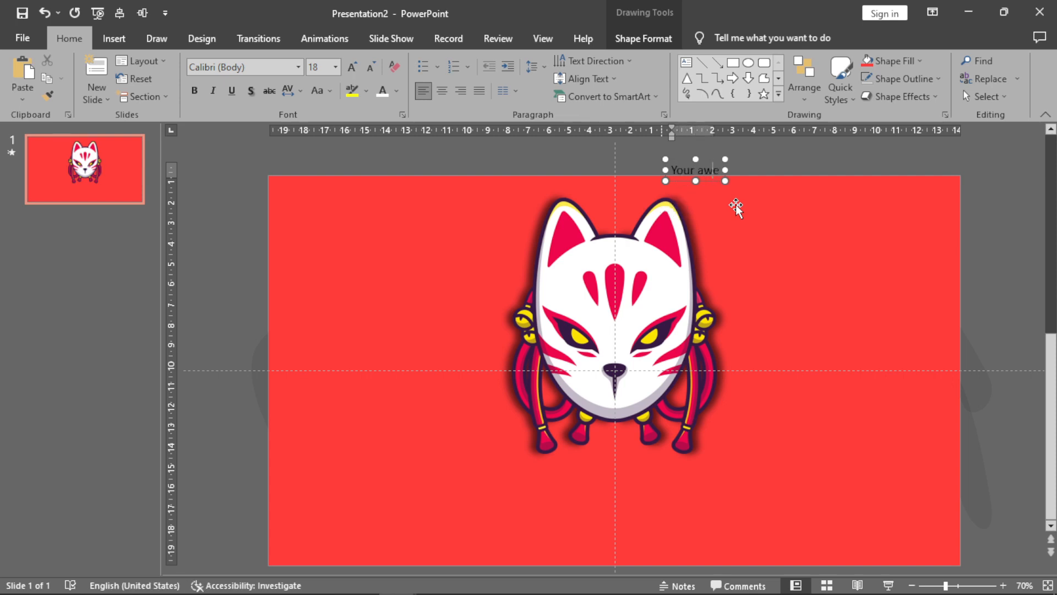
{"action": "type", "text": "some"}
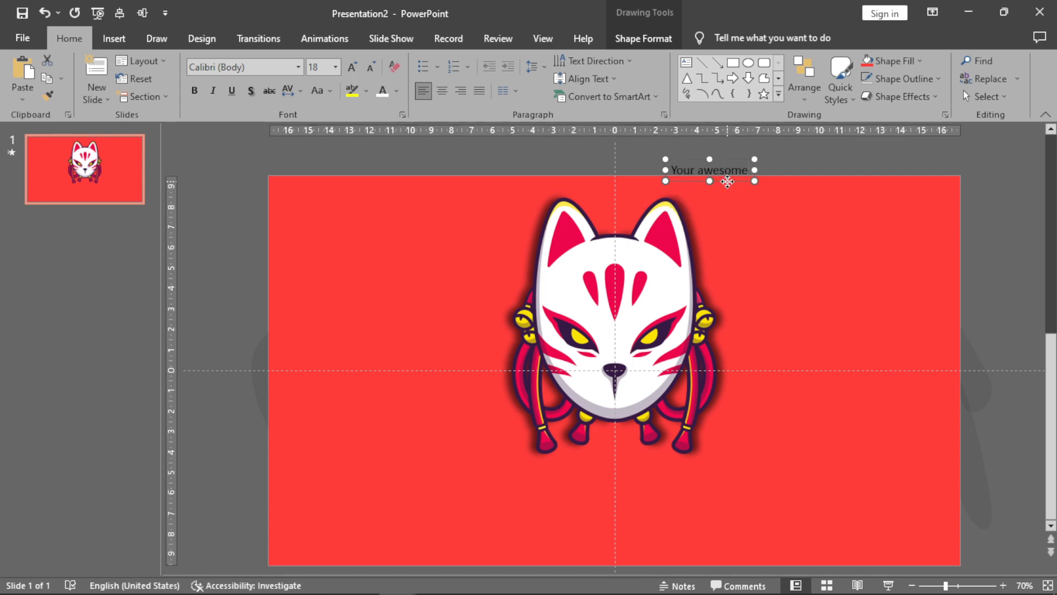
{"action": "left_click_drag", "start_coordinate": [725, 180], "coordinate": [458, 452]}
{"action": "left_click", "coordinate": [383, 92]}
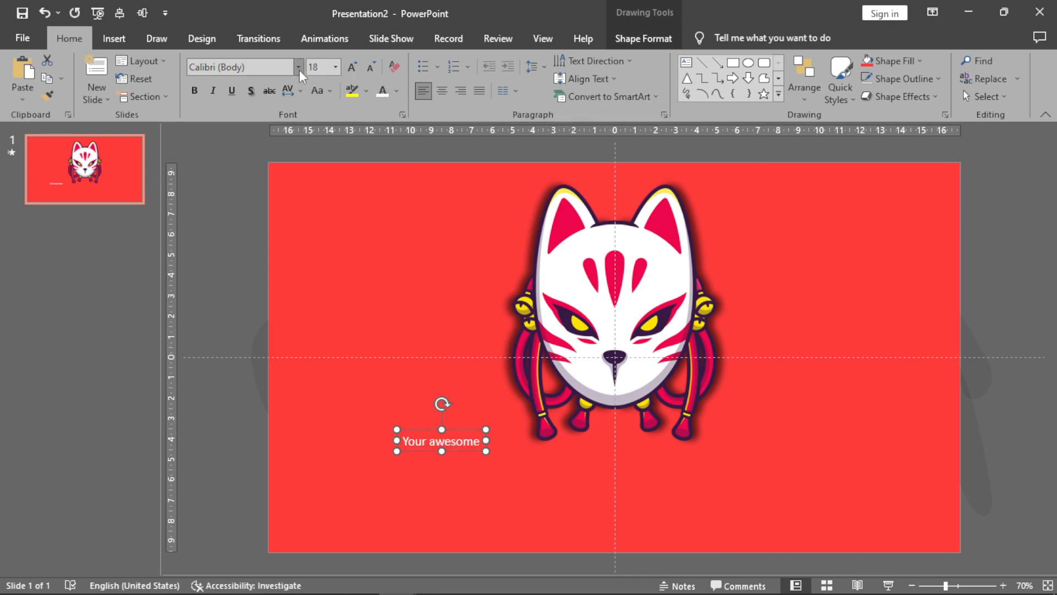
- Set the "Your awesome" text to the Gang of Three font at size 54
{"action": "left_click", "coordinate": [259, 67]}
{"action": "type", "text": "Gang of Three"}
{"action": "key", "text": "Return"}
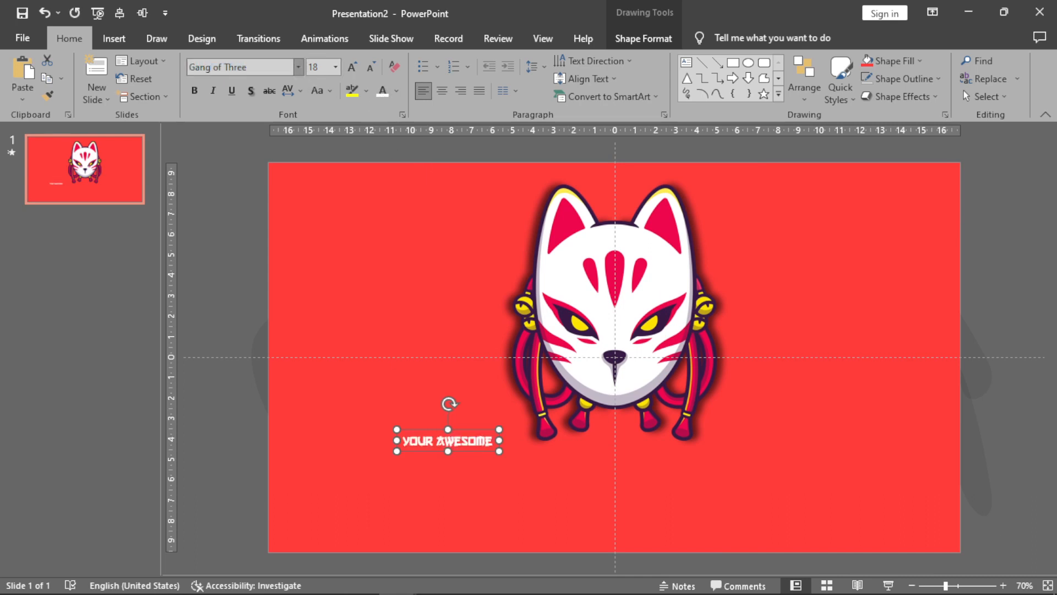
{"action": "left_click", "coordinate": [355, 65]}
{"action": "left_click", "coordinate": [354, 65]}
{"action": "left_click", "coordinate": [355, 65]}
{"action": "left_click", "coordinate": [355, 65]}
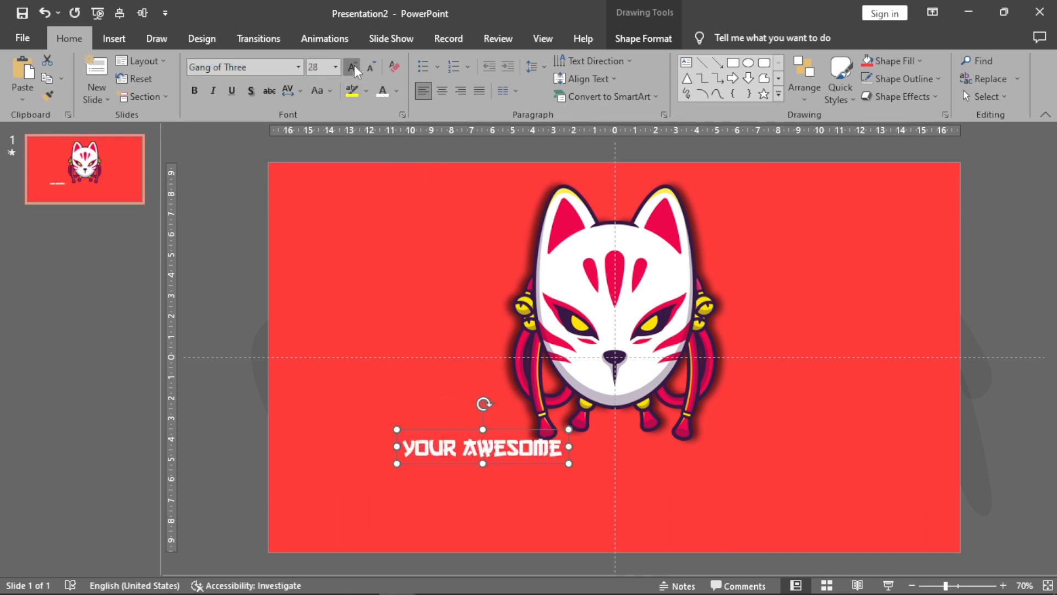
{"action": "left_click", "coordinate": [355, 65]}
{"action": "left_click", "coordinate": [354, 65]}
{"action": "left_click", "coordinate": [354, 65]}
{"action": "left_click", "coordinate": [355, 65]}
{"action": "left_click", "coordinate": [355, 65]}
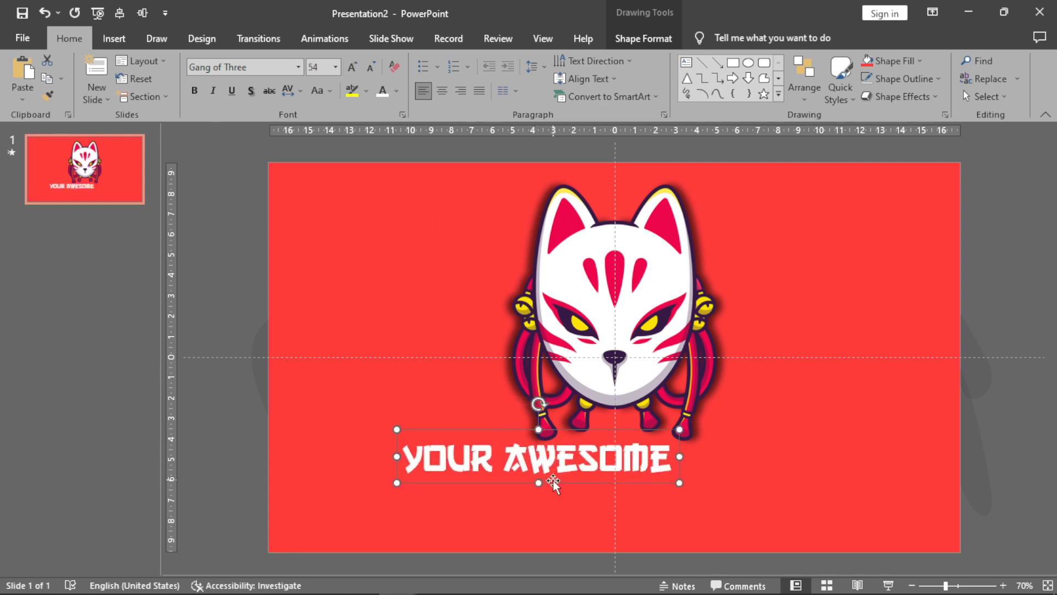
- Place the "Your awesome" text left of centre below the mask and add a copy beside it on the right reading "PRESENTATION"
{"action": "left_click_drag", "start_coordinate": [547, 480], "coordinate": [847, 519]}
{"action": "key", "text": "ctrl+c"}
{"action": "key", "text": "ctrl+v"}
{"action": "type", "text": "PR"}
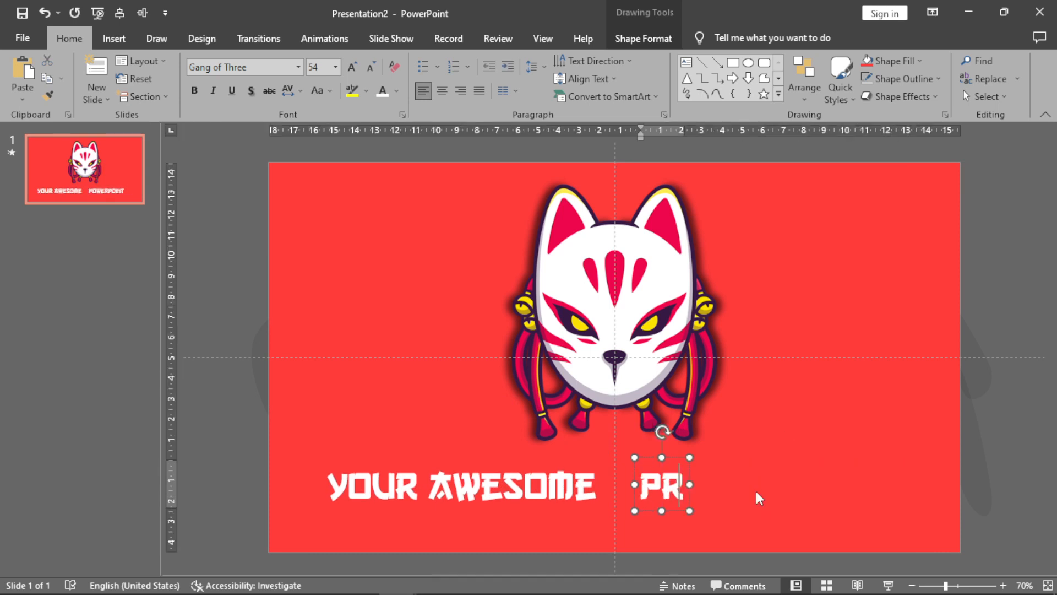
{"action": "type", "text": "ESENTATION"}
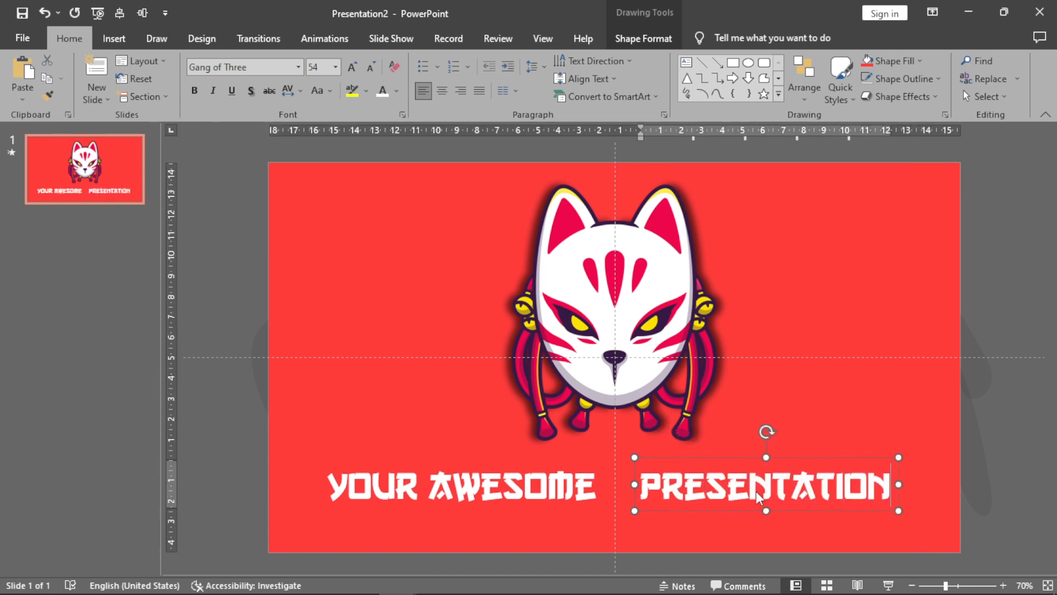
{"action": "left_click", "coordinate": [1016, 411]}
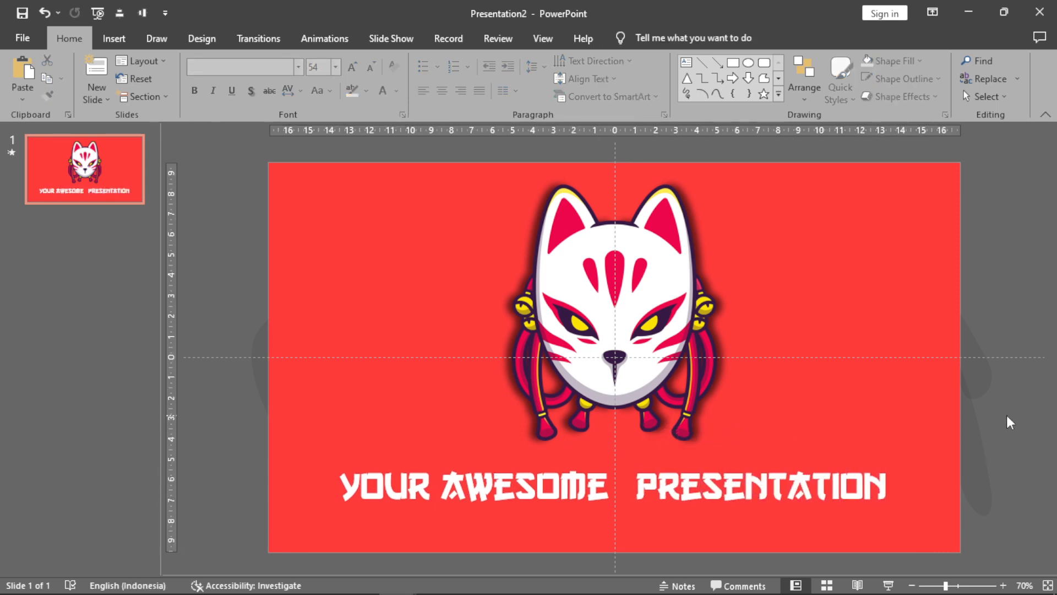
- Select the right red panel together with the right mask half and the "PRESENTATION" text
{"action": "left_click", "coordinate": [769, 466]}
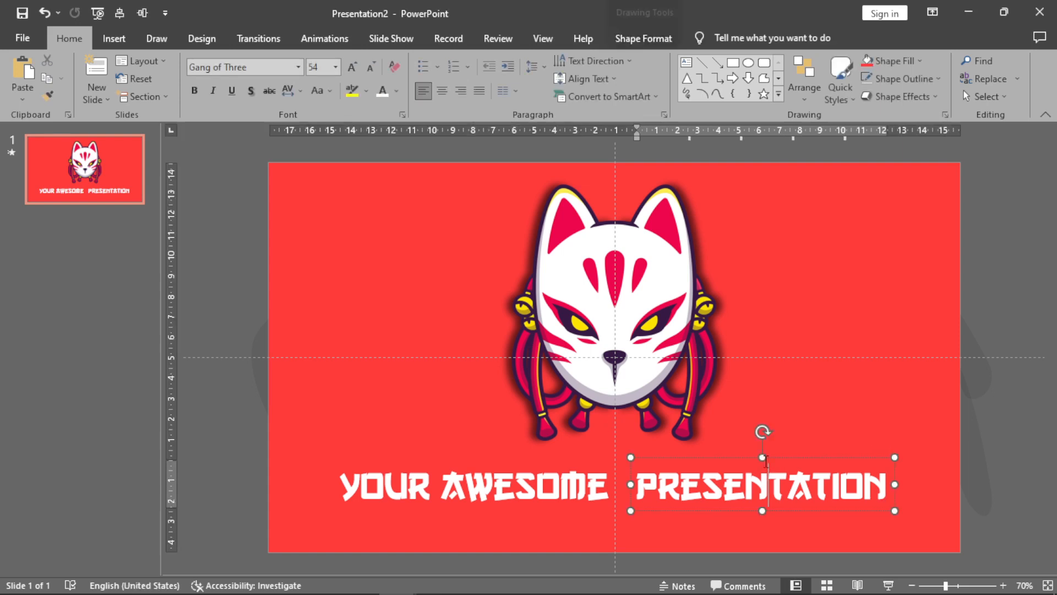
{"action": "left_click", "coordinate": [994, 239]}
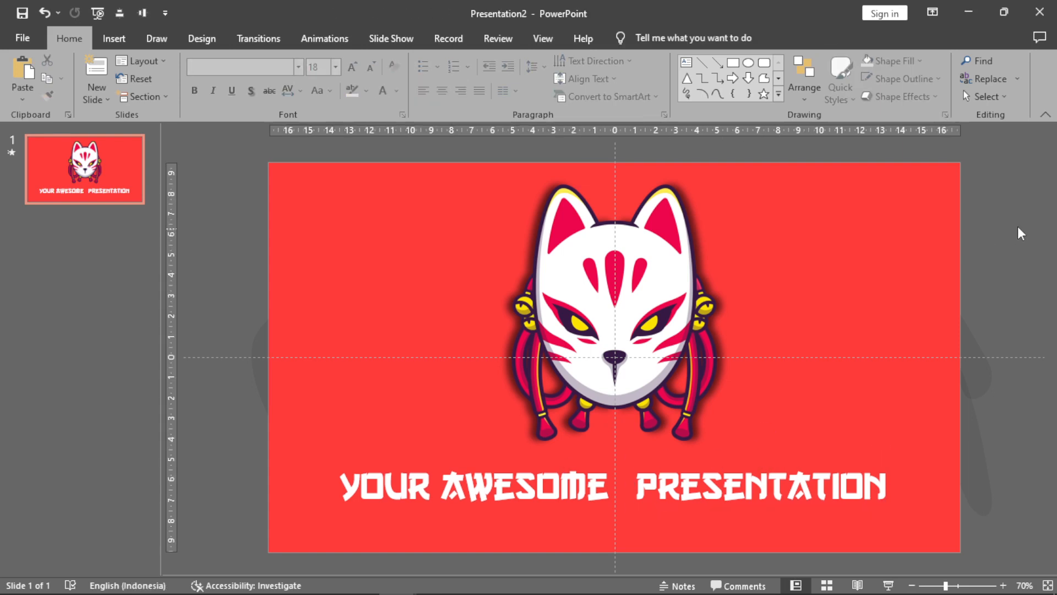
{"action": "left_click", "coordinate": [915, 190]}
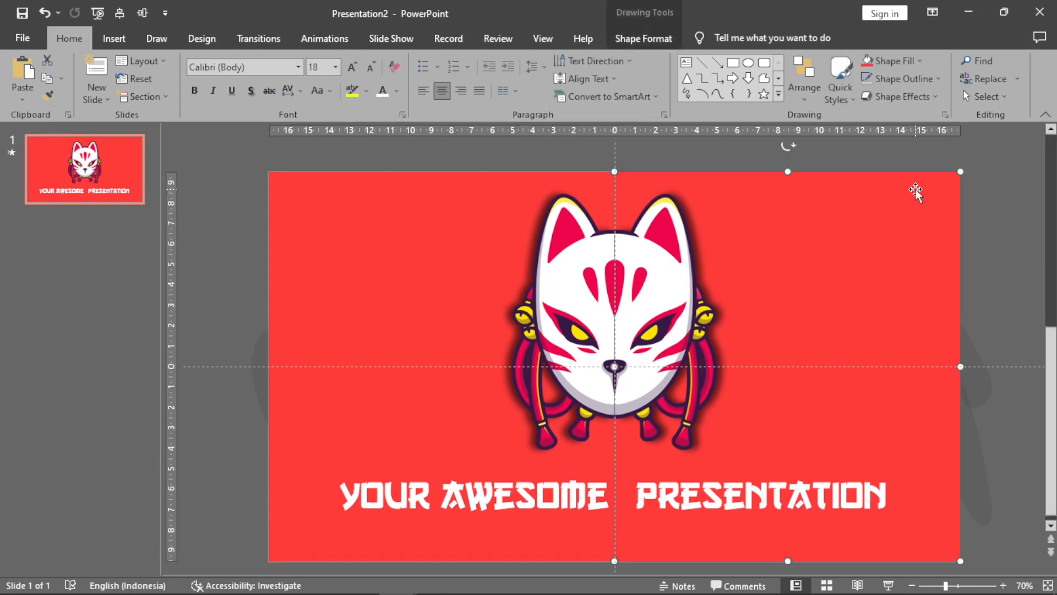
{"action": "left_click", "coordinate": [660, 241], "text": "shift"}
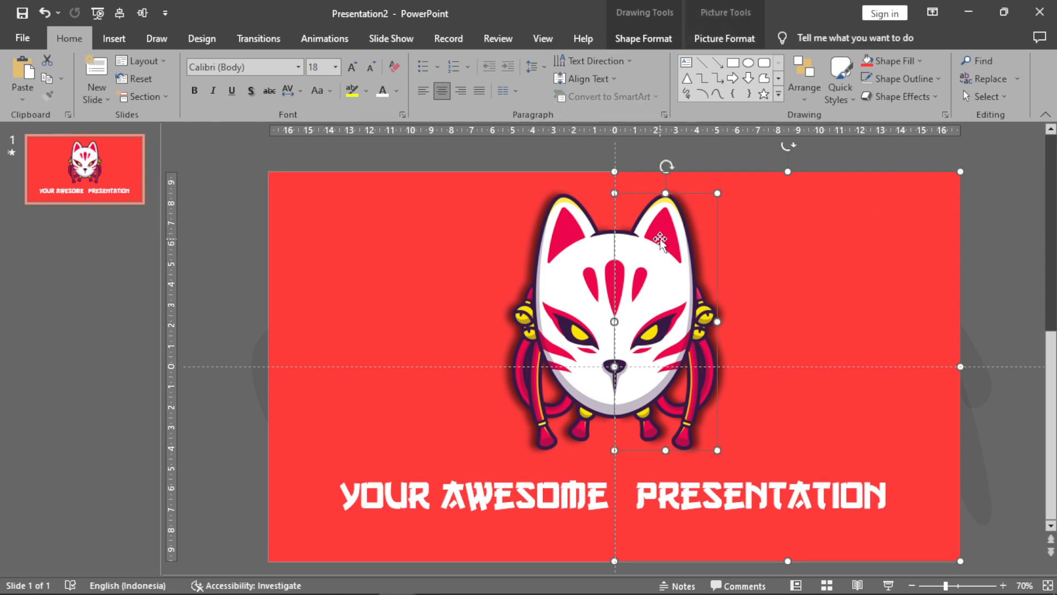
{"action": "left_click", "coordinate": [799, 472], "text": "shift"}
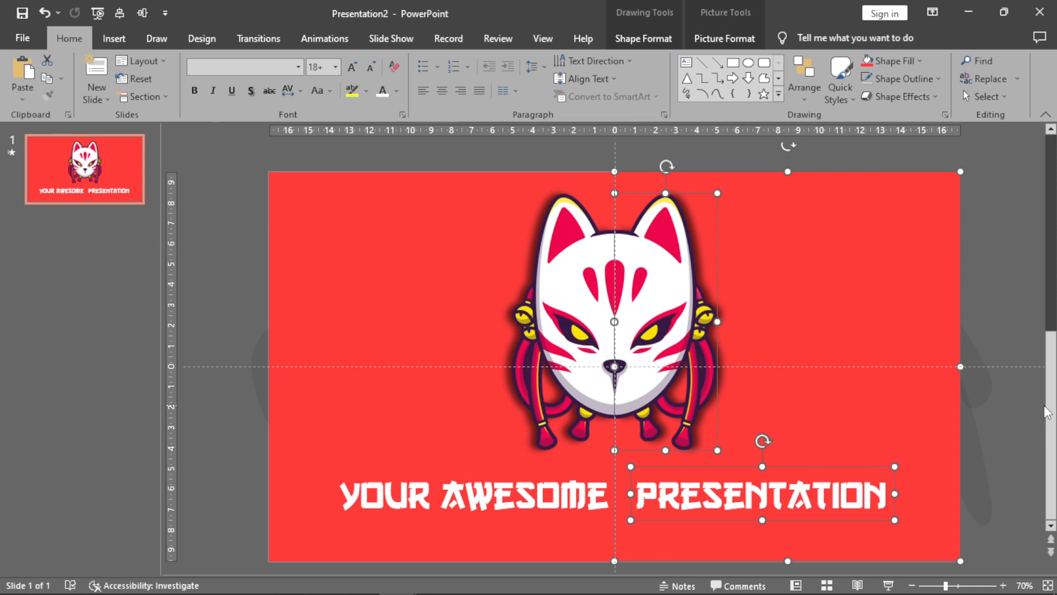
- Group the left red panel with the left mask half and the "Your awesome" text
{"action": "left_click", "coordinate": [371, 211]}
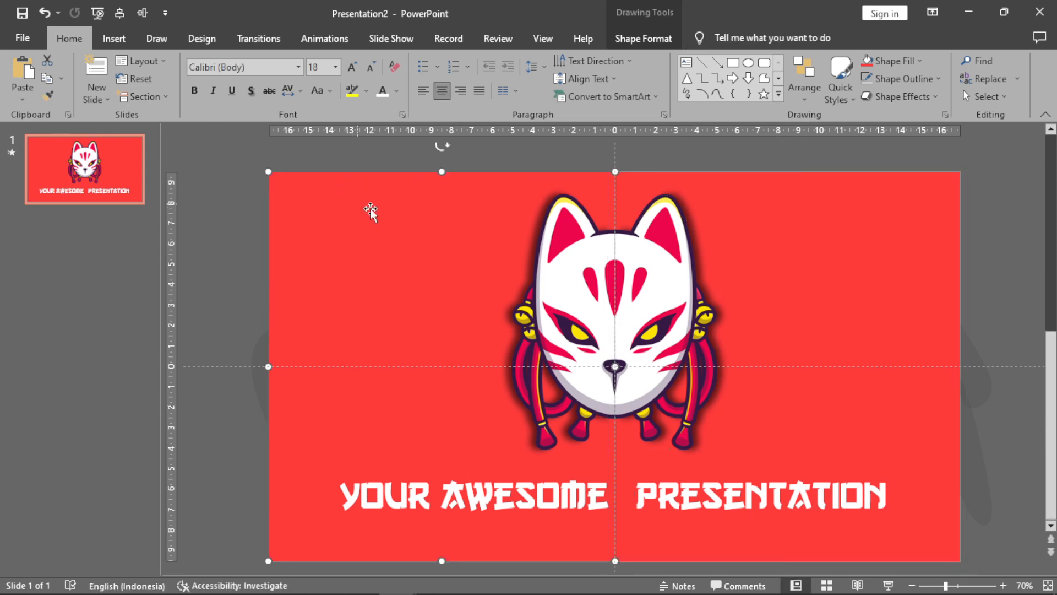
{"action": "left_click", "coordinate": [569, 246], "text": "shift"}
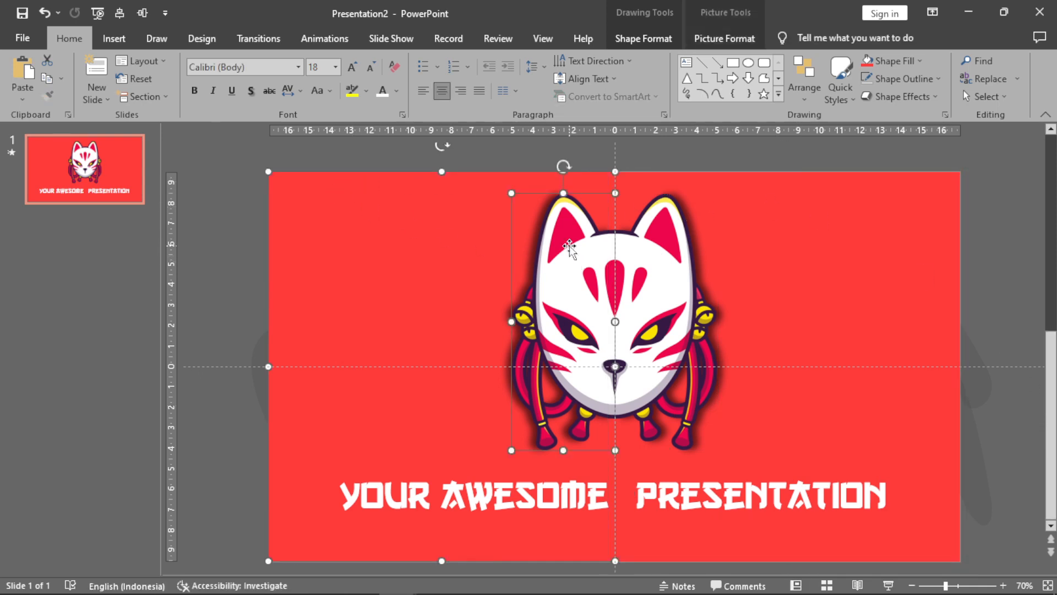
{"action": "left_click", "coordinate": [458, 472], "text": "shift"}
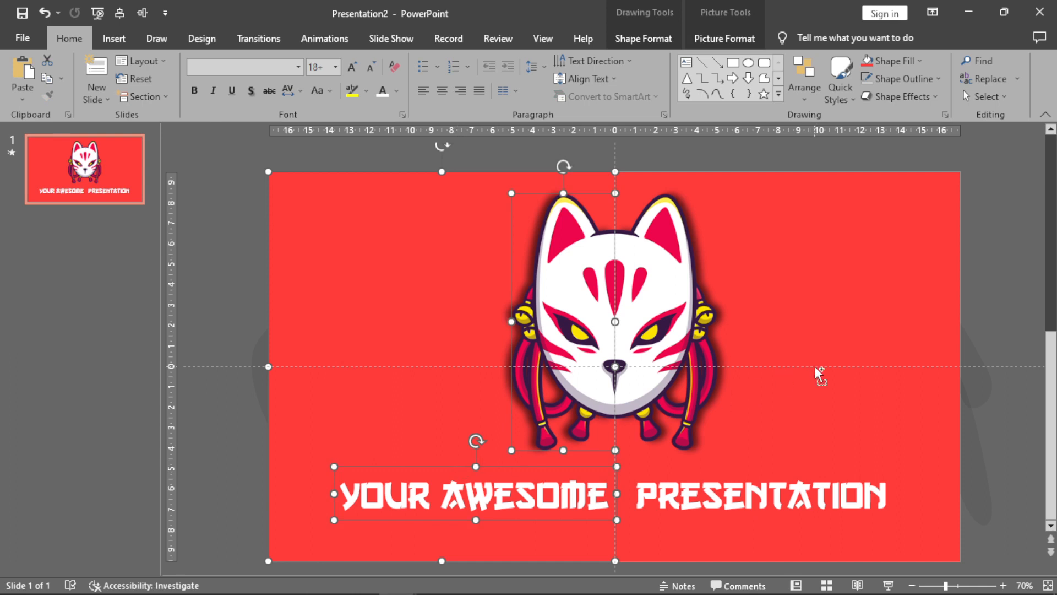
{"action": "left_click", "coordinate": [1005, 263]}
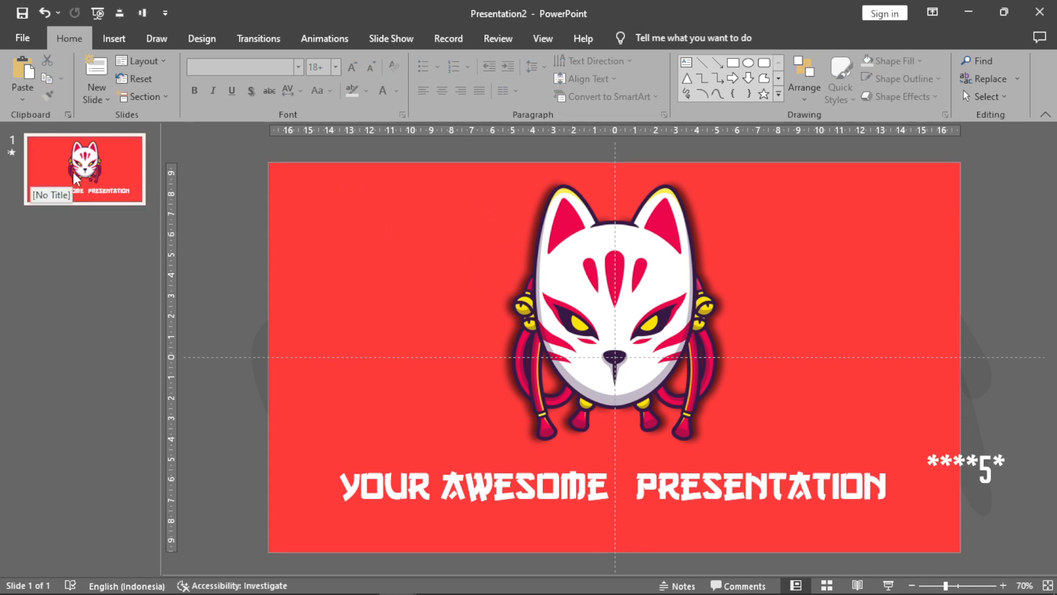
- Duplicate slide 1 and, on the copy, move the left half group completely off the slide past its left edge
{"action": "right_click", "coordinate": [90, 168]}
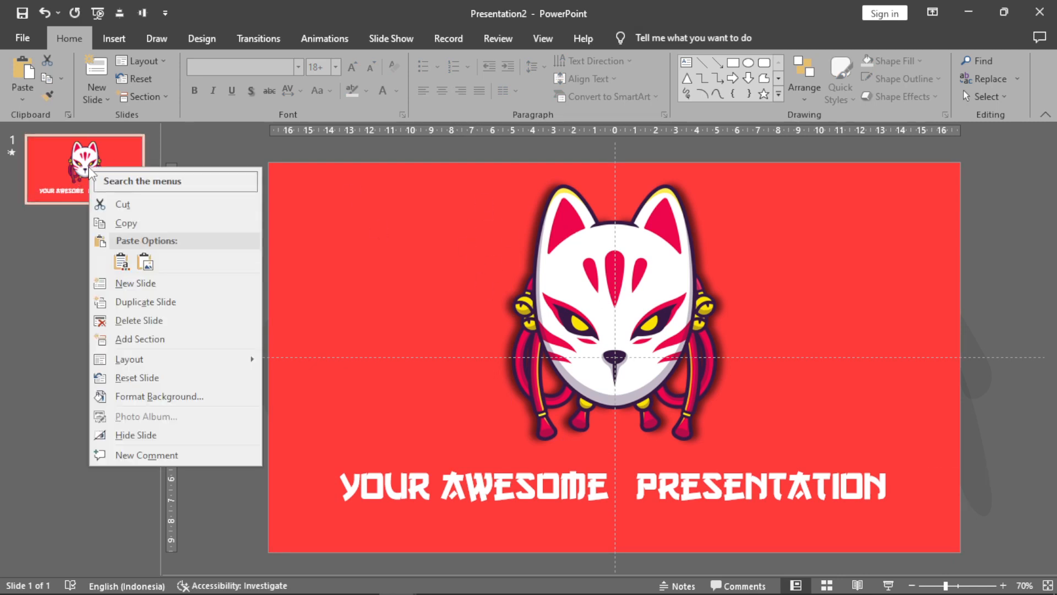
{"action": "left_click", "coordinate": [152, 303]}
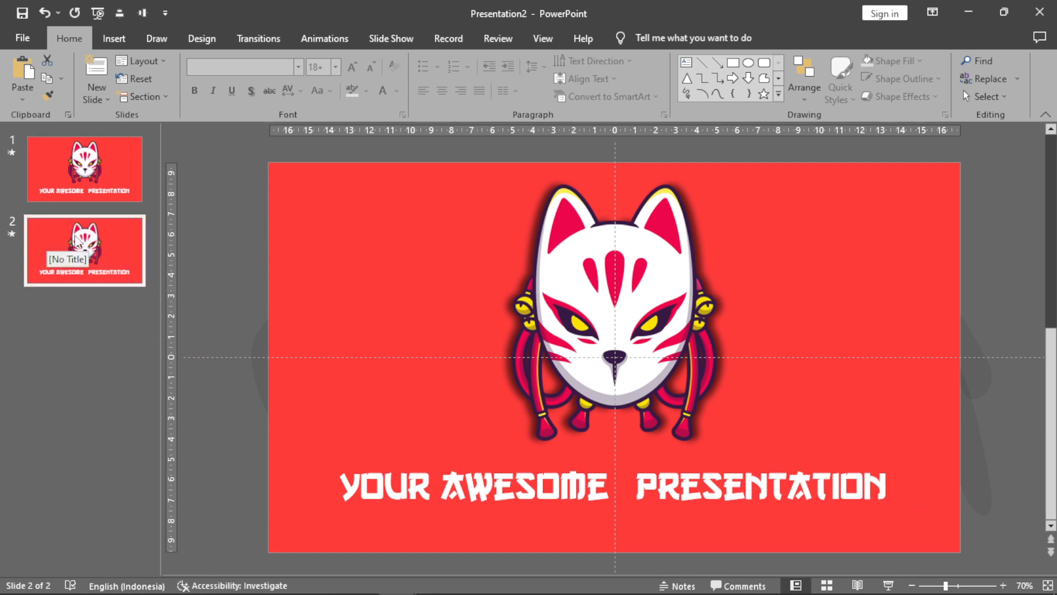
{"action": "left_click", "coordinate": [383, 240]}
{"action": "scroll", "coordinate": [569, 253], "scroll_direction": "down", "scroll_amount": 2}
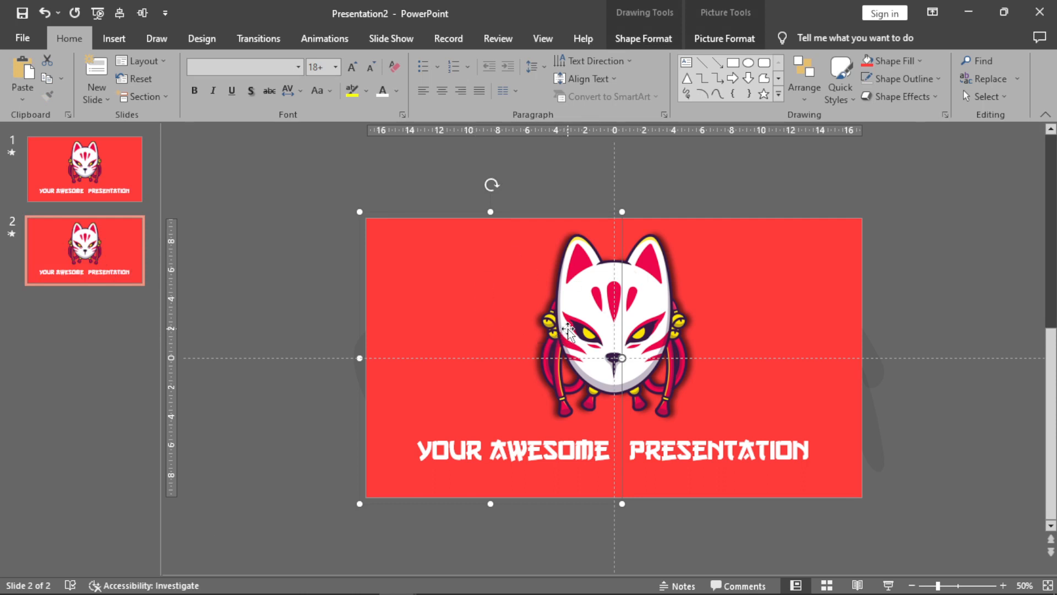
{"action": "key", "text": "Left"}
{"action": "key", "text": "Left"}
{"action": "key", "text": "Left"}
{"action": "key", "text": "Left"}
{"action": "key", "text": "Left"}
{"action": "key", "text": "Left"}
{"action": "key", "text": "Left"}
{"action": "key", "text": "Left"}
{"action": "key", "text": "Left"}
{"action": "key", "text": "Left"}
{"action": "key", "text": "Left"}
{"action": "key", "text": "Left"}
{"action": "key", "text": "Left"}
{"action": "key", "text": "Left"}
{"action": "key", "text": "Left"}
{"action": "key", "text": "Left"}
{"action": "key", "text": "Left"}
{"action": "key", "text": "Left"}
{"action": "key", "text": "Left"}
{"action": "key", "text": "Left"}
{"action": "key", "text": "Left"}
{"action": "key", "text": "Left"}
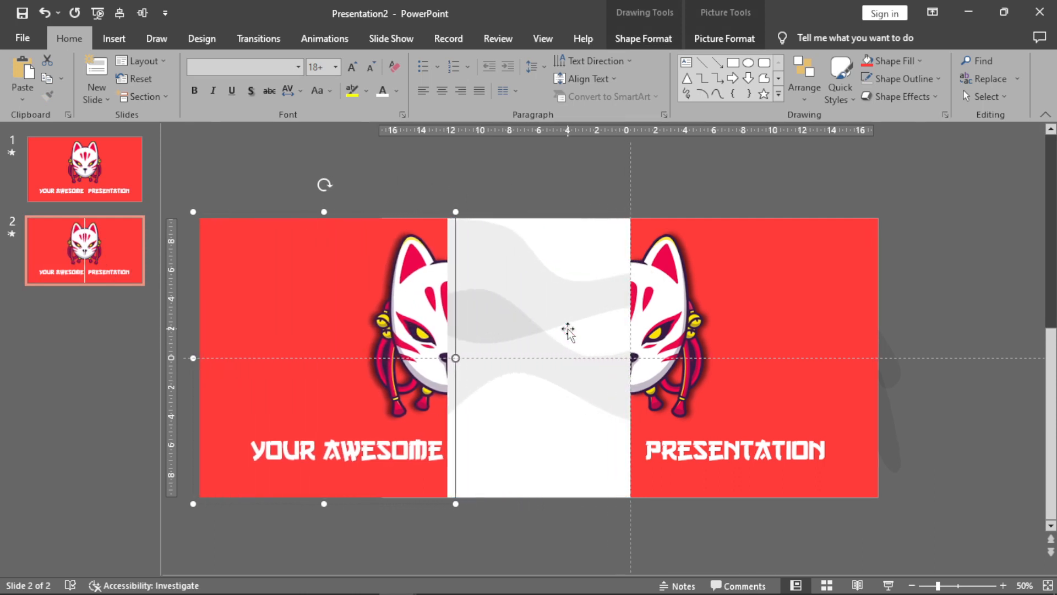
{"action": "key", "text": "Left"}
{"action": "key", "text": "Left"}
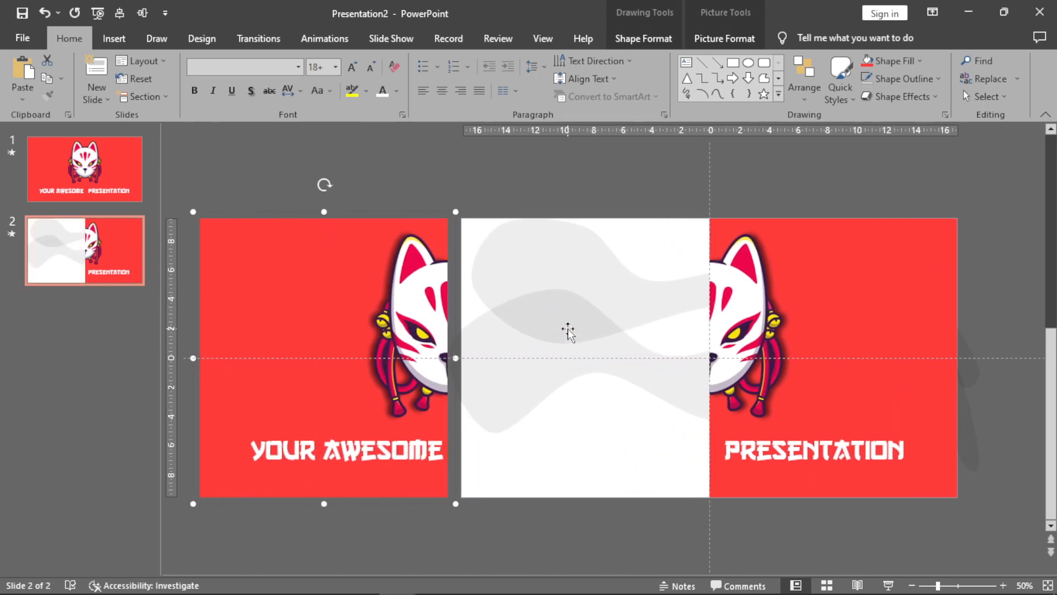
{"action": "key", "text": "Left"}
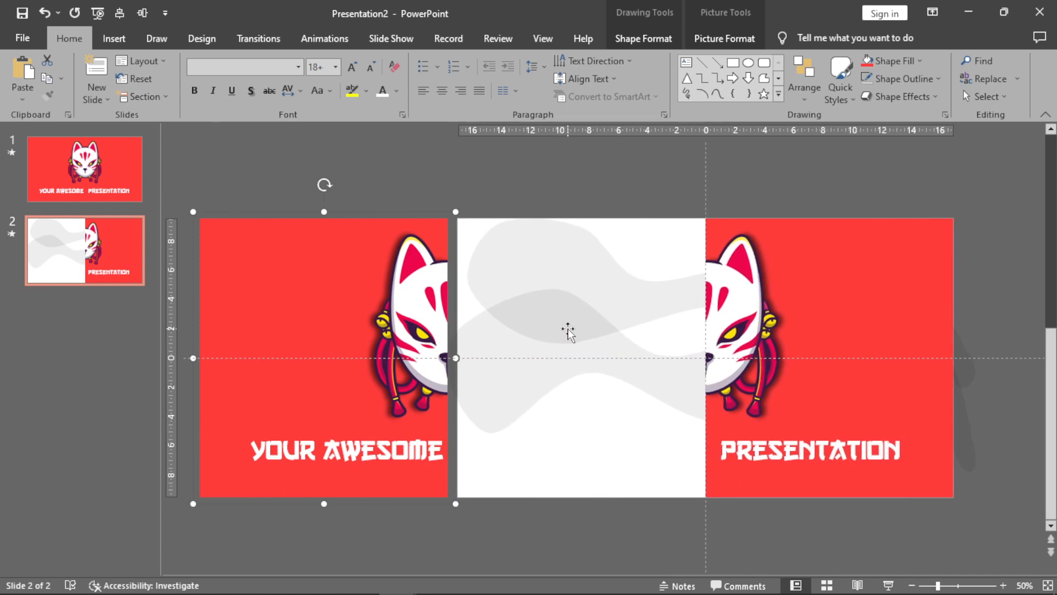
- Move the right half group on slide 2 horizontally outward past the slide's right edge
{"action": "left_click", "coordinate": [758, 248]}
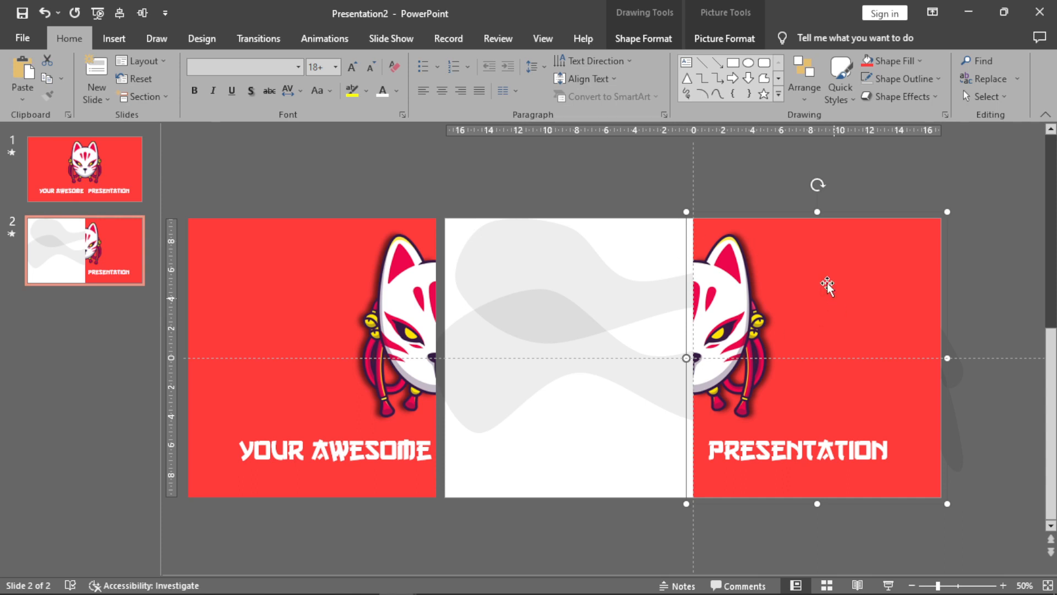
{"action": "key", "text": "Right"}
{"action": "key", "text": "Right"}
{"action": "key", "text": "Right"}
{"action": "key", "text": "Right"}
{"action": "key", "text": "Right"}
{"action": "key", "text": "Right"}
{"action": "key", "text": "Right"}
{"action": "key", "text": "Right"}
{"action": "key", "text": "Right"}
{"action": "key", "text": "Right"}
{"action": "key", "text": "Right"}
{"action": "key", "text": "Right"}
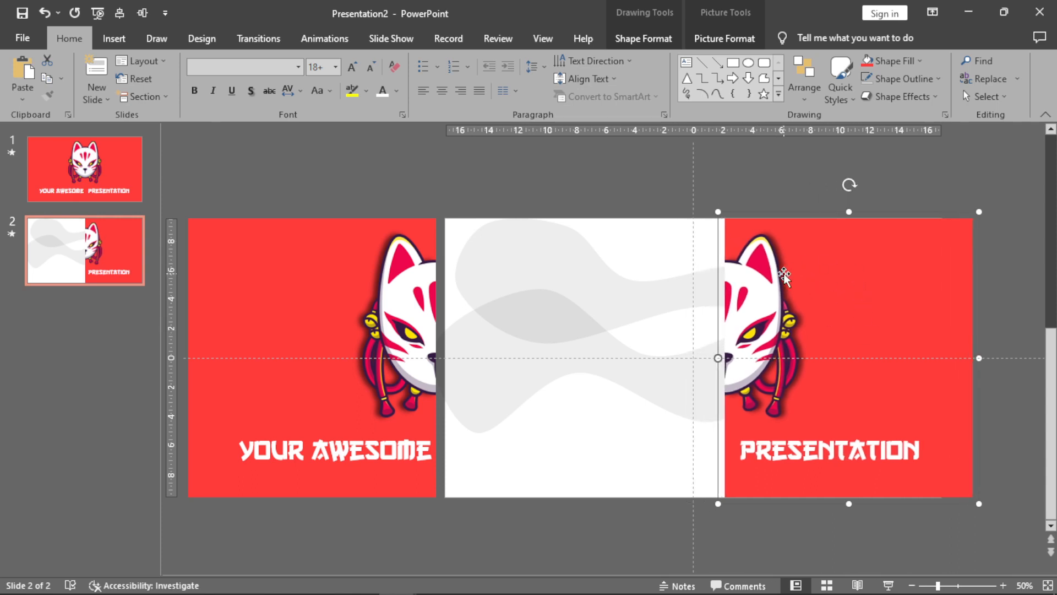